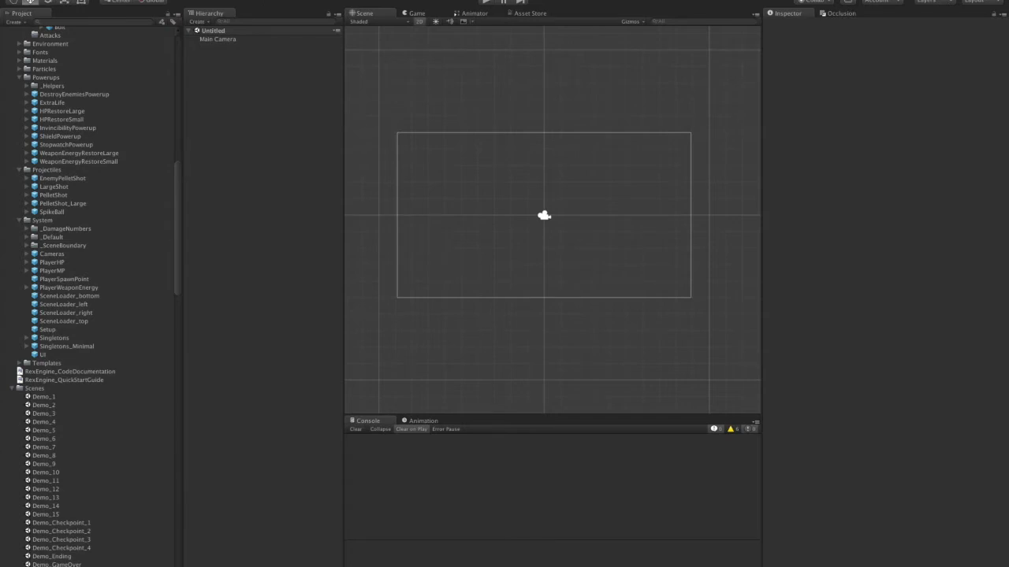
- Apply the Rex Engine level setup, move the player spawn to X -8.31, Y -1.91, and test-play
click(331, 0)
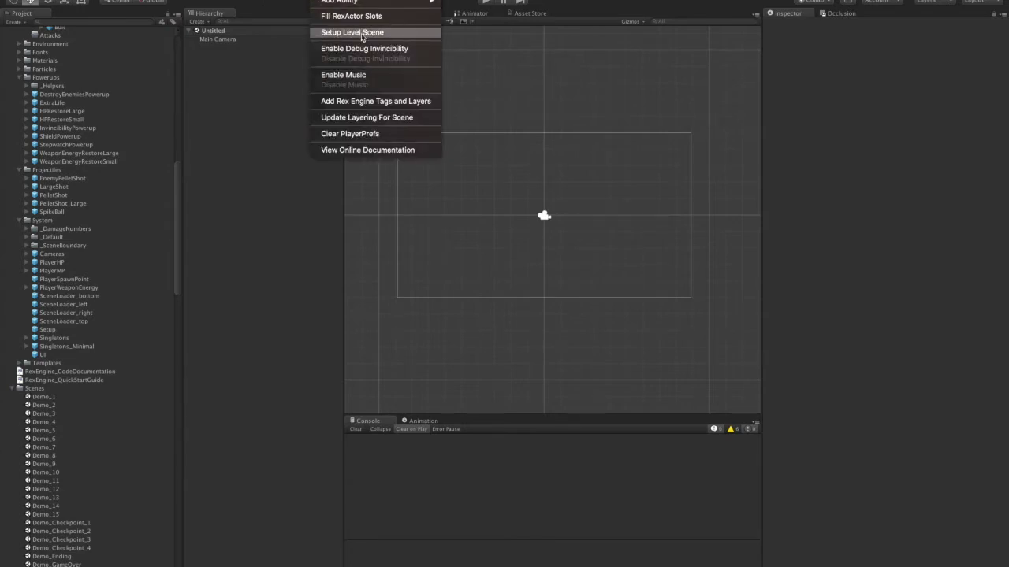
click(420, 35)
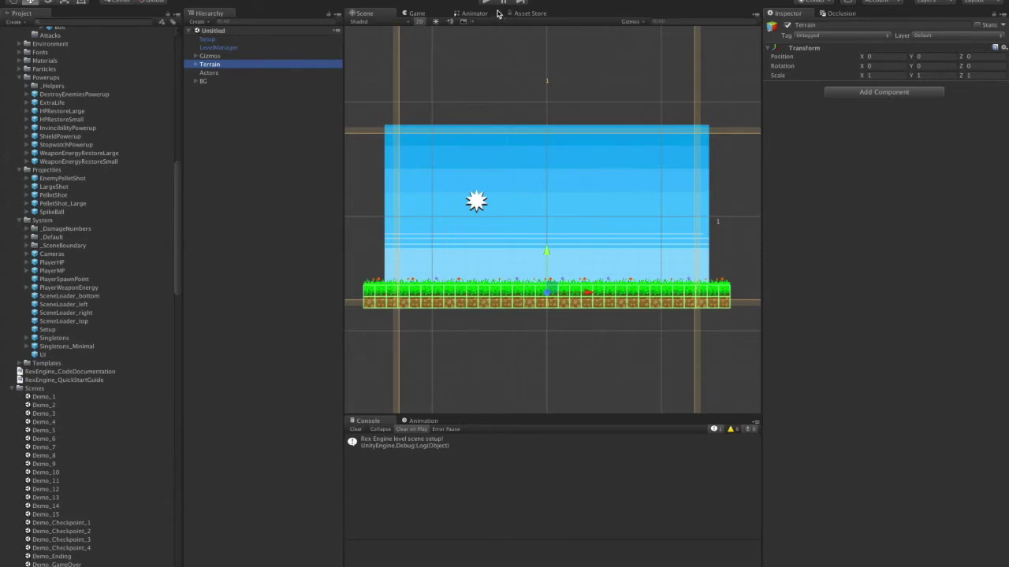
click(476, 202)
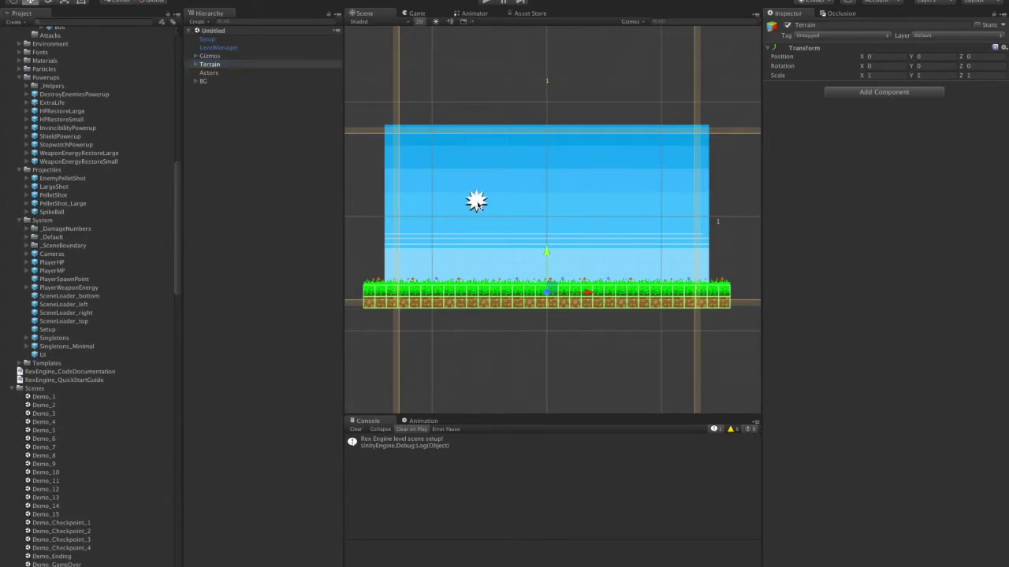
drag(476, 202, 450, 239)
click(486, 3)
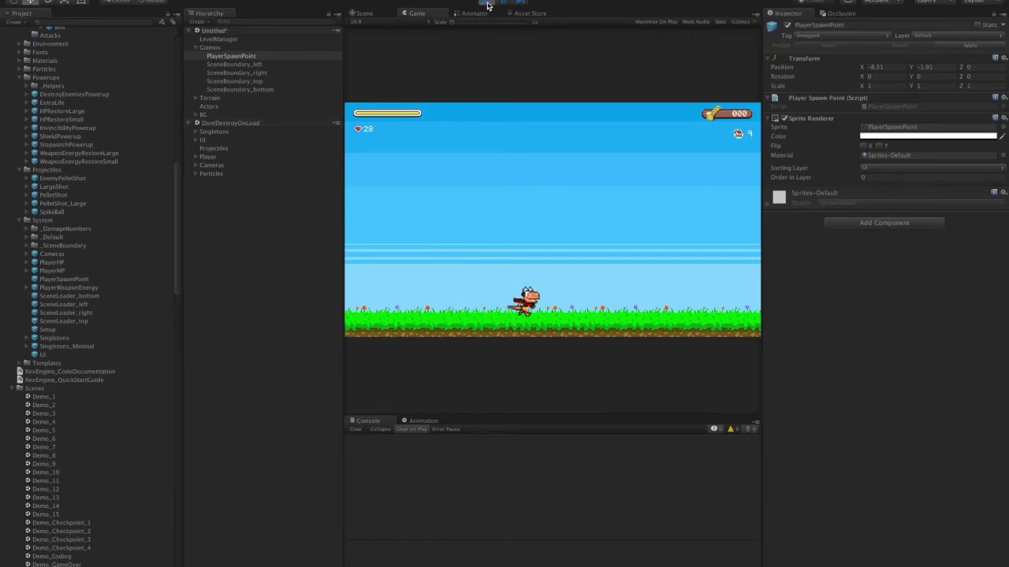
click(486, 3)
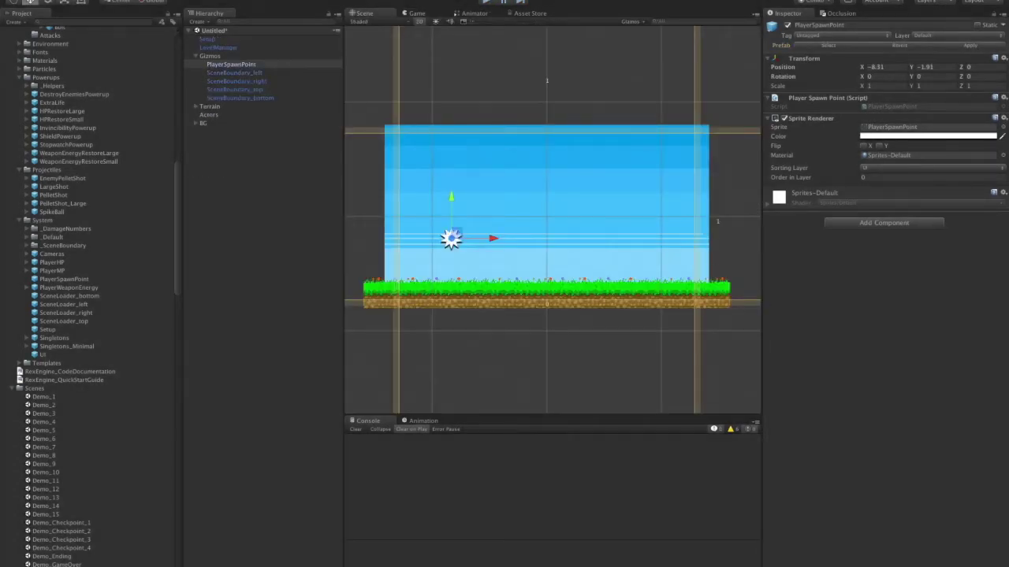
- Create a blank Rex Engine enemy and drag it onto the grass right of the spawn point
click(153, 0)
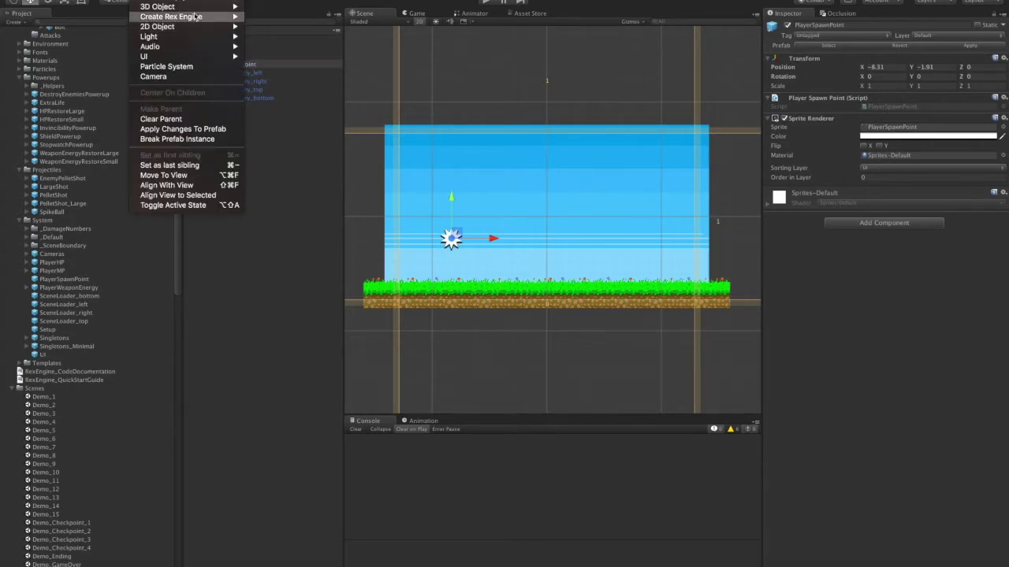
mouse_move(196, 17)
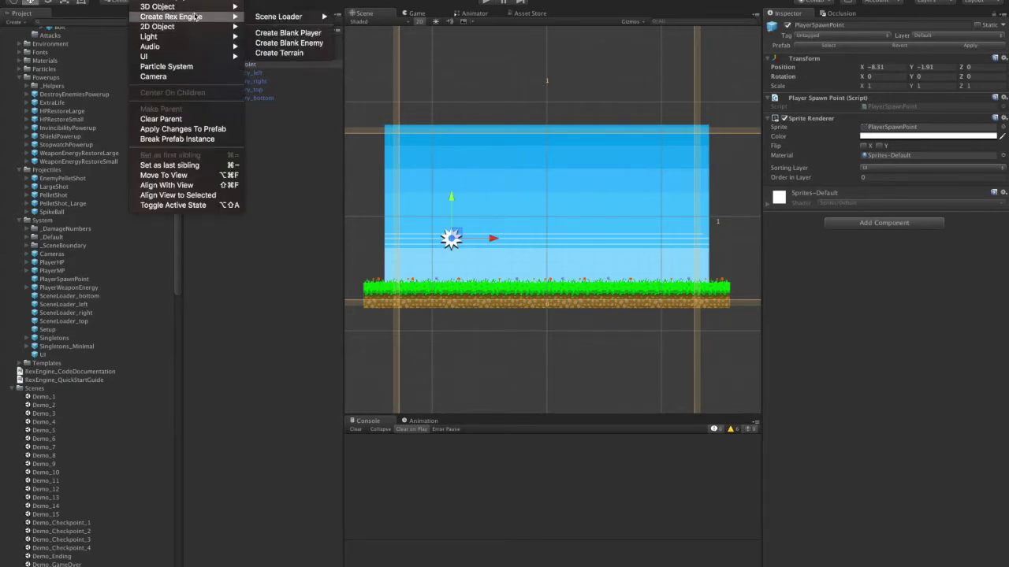
click(310, 44)
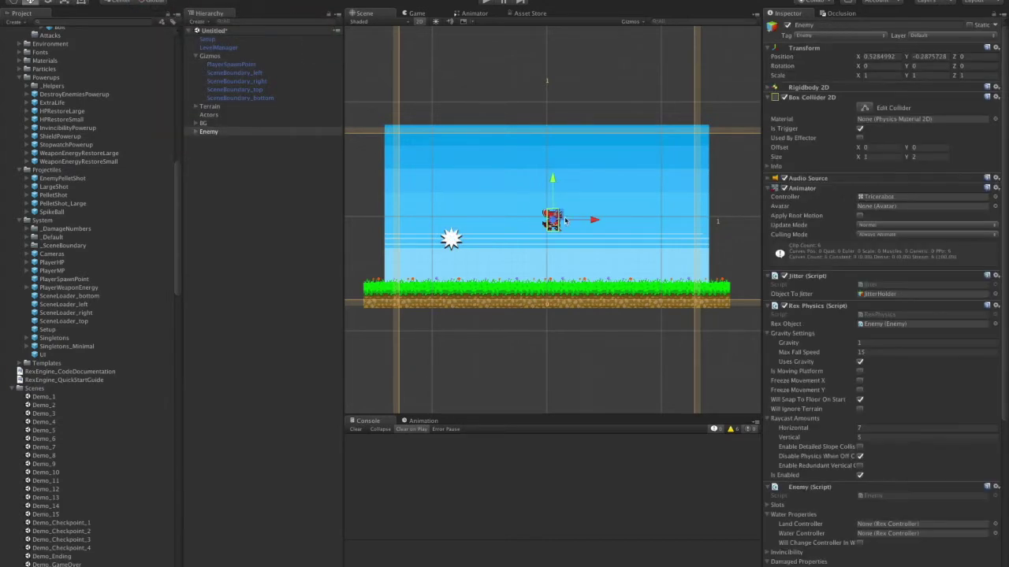
drag(568, 221, 586, 268)
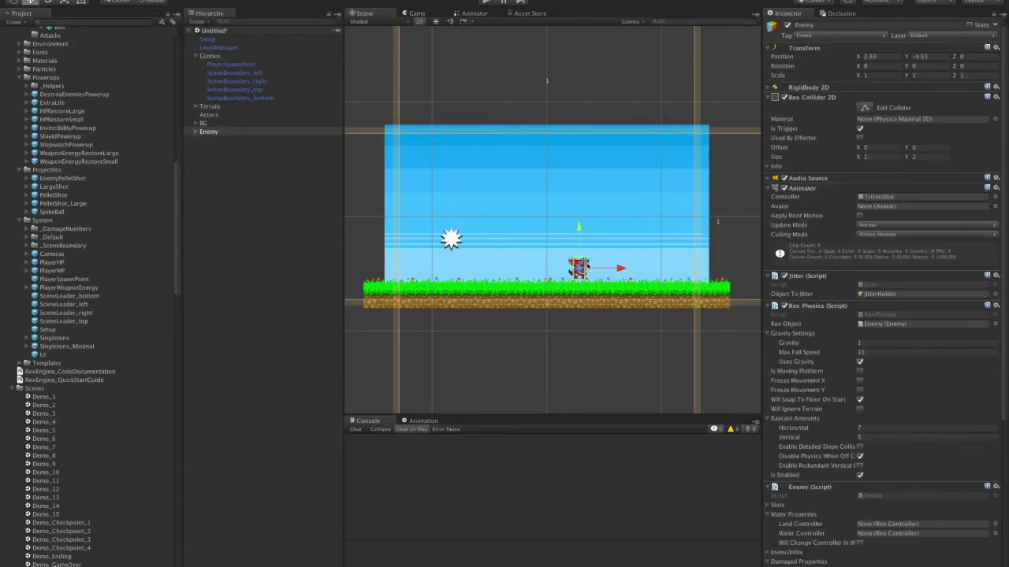
scroll(607, 225, up, 6)
scroll(607, 225, down, 3)
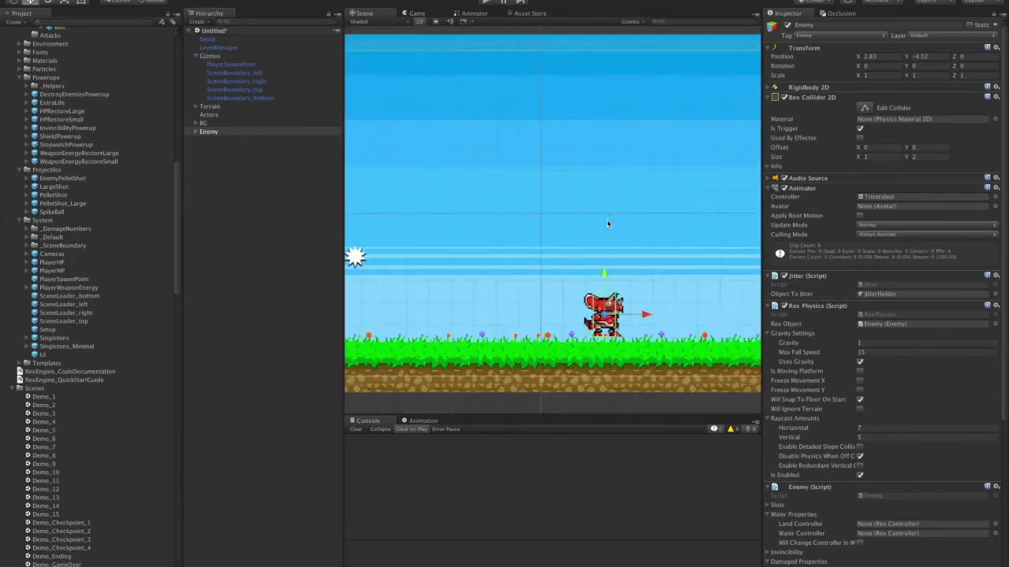
middle_drag(608, 224, 601, 217)
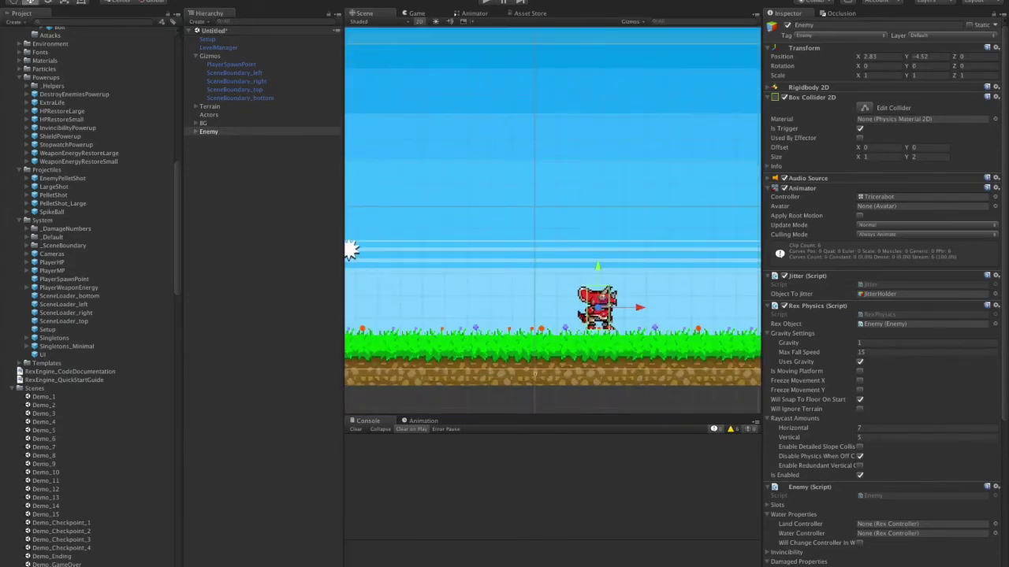
- Test-play the level, walking the player right toward the enemy, then stop
click(487, 2)
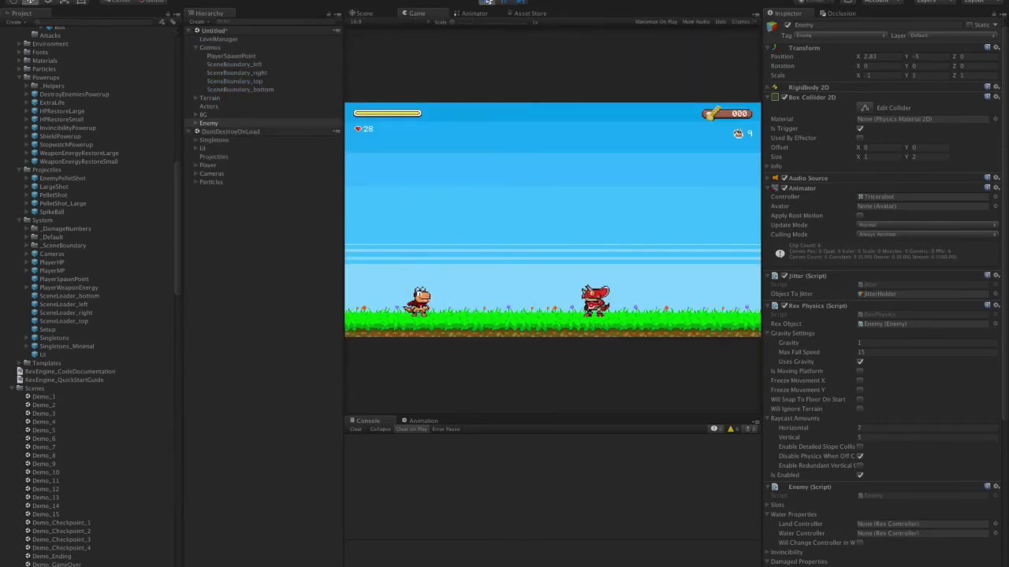
key(Right)
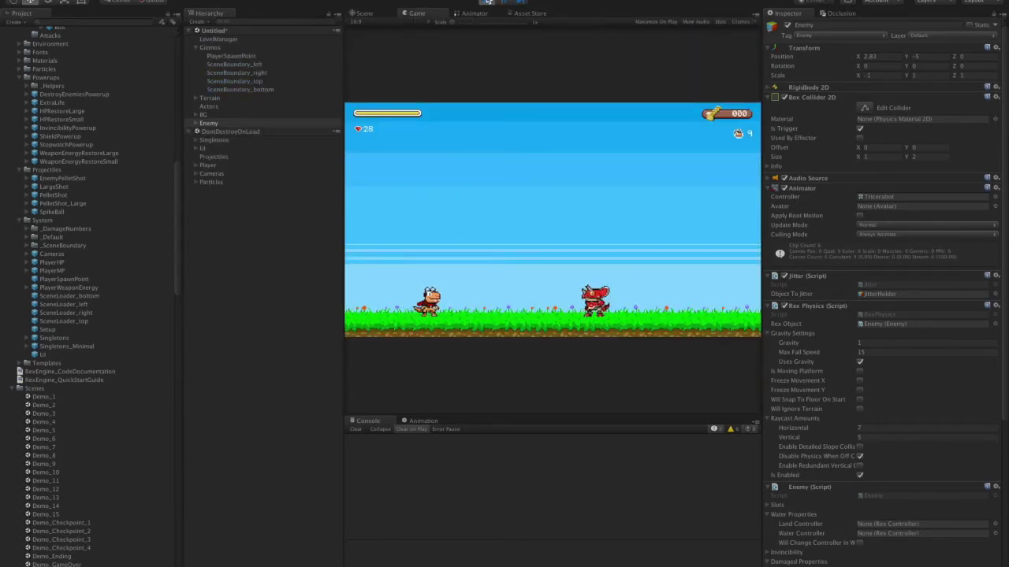
click(487, 3)
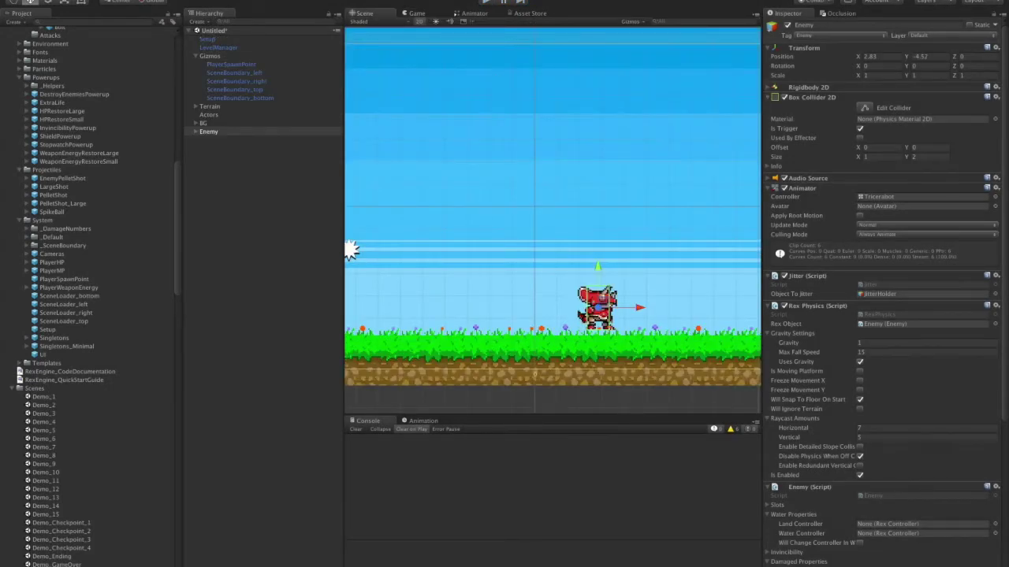
- In Photoshop, view each walk frame from zombie_walk_1.png through zombie_walk_5.png
mouse_move(363, 565)
click(416, 564)
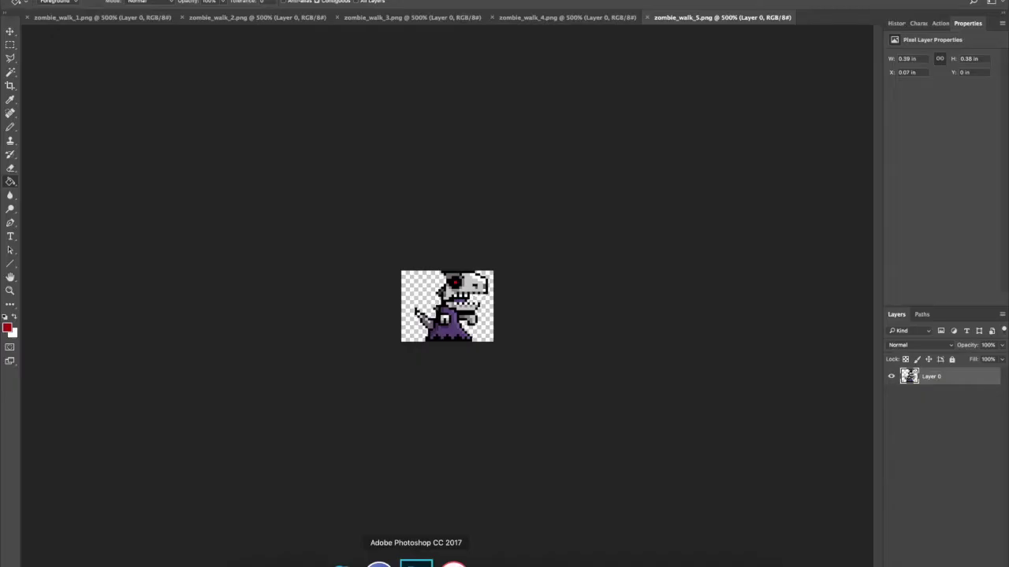
click(131, 19)
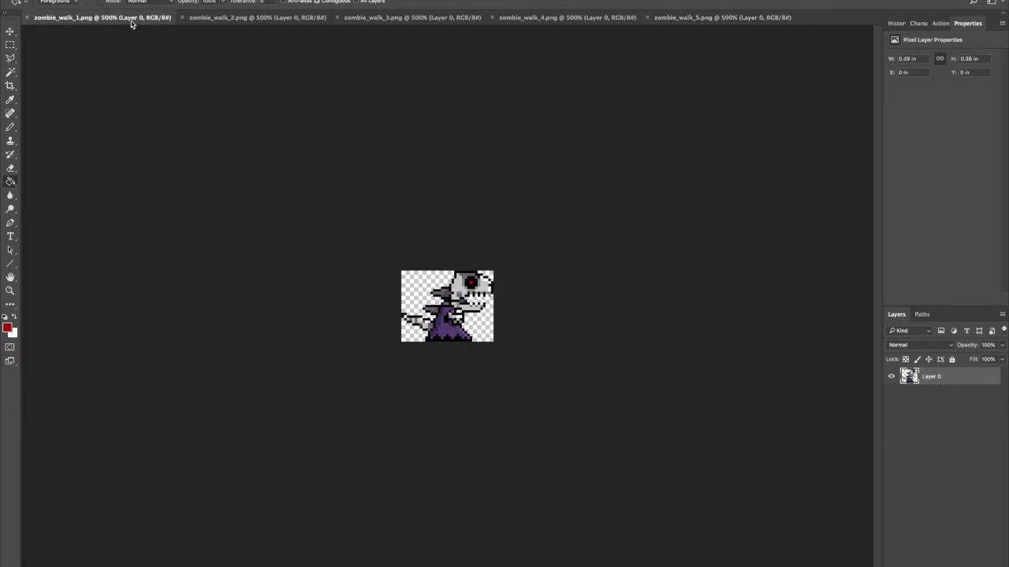
click(309, 17)
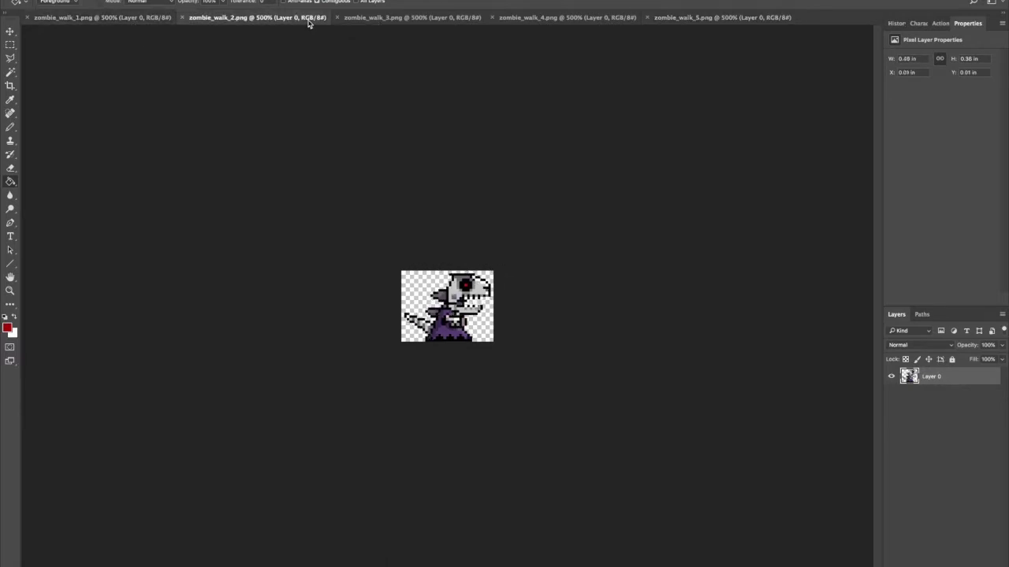
click(355, 19)
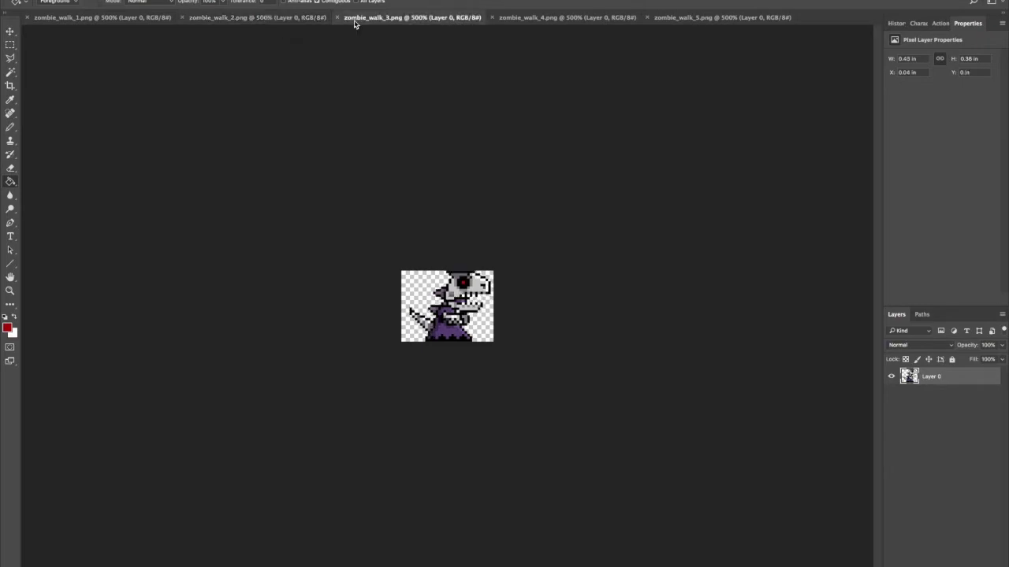
click(519, 22)
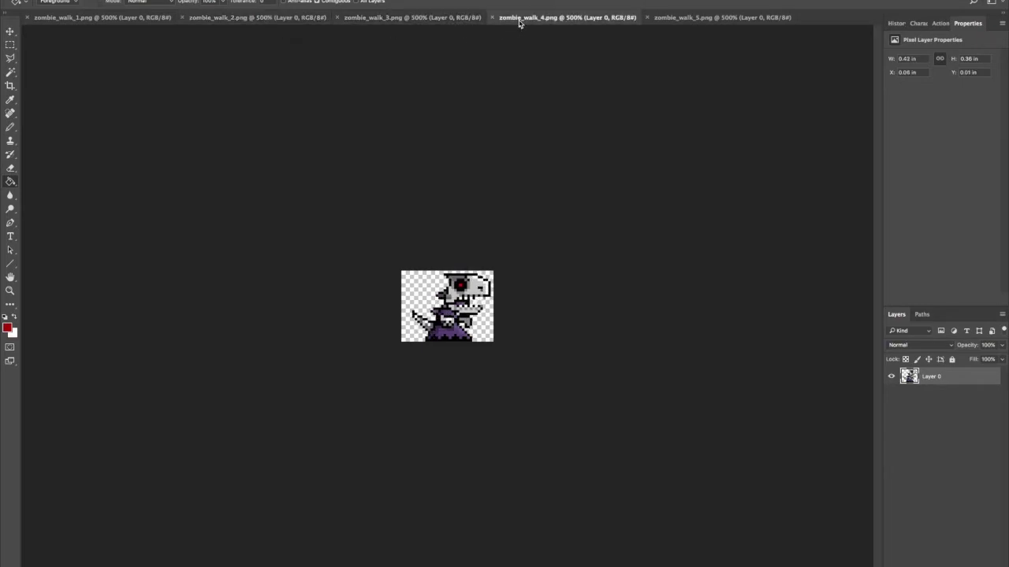
click(666, 19)
- Back in Unity, step through the zombie_walk sprites' import settings
click(487, 562)
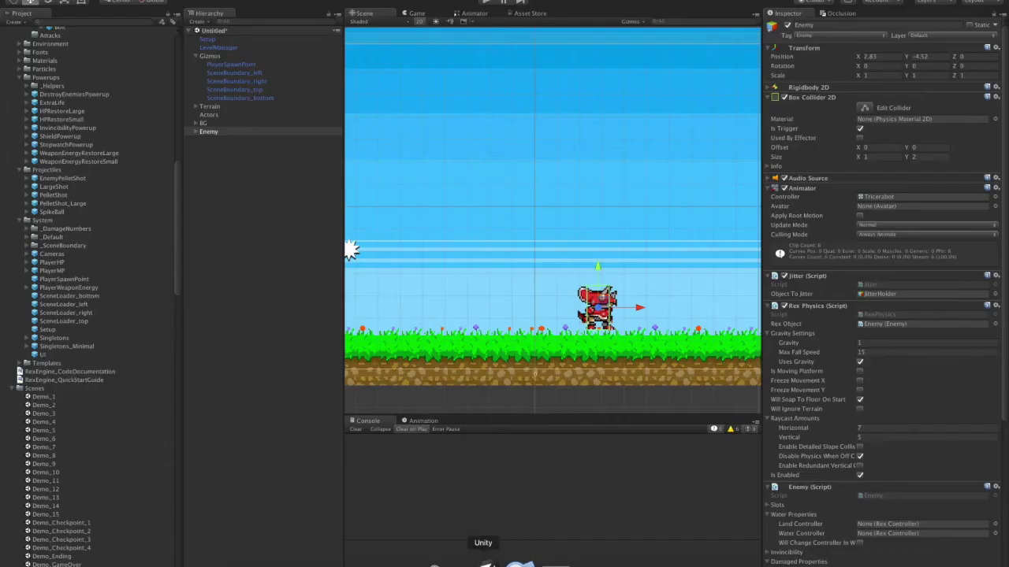
scroll(46, 425, down, 15)
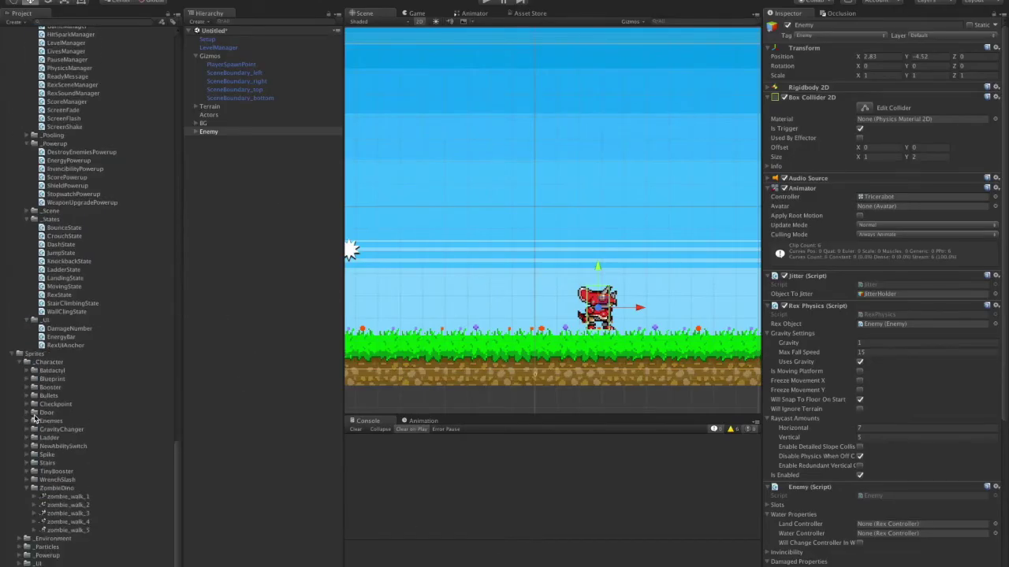
click(52, 497)
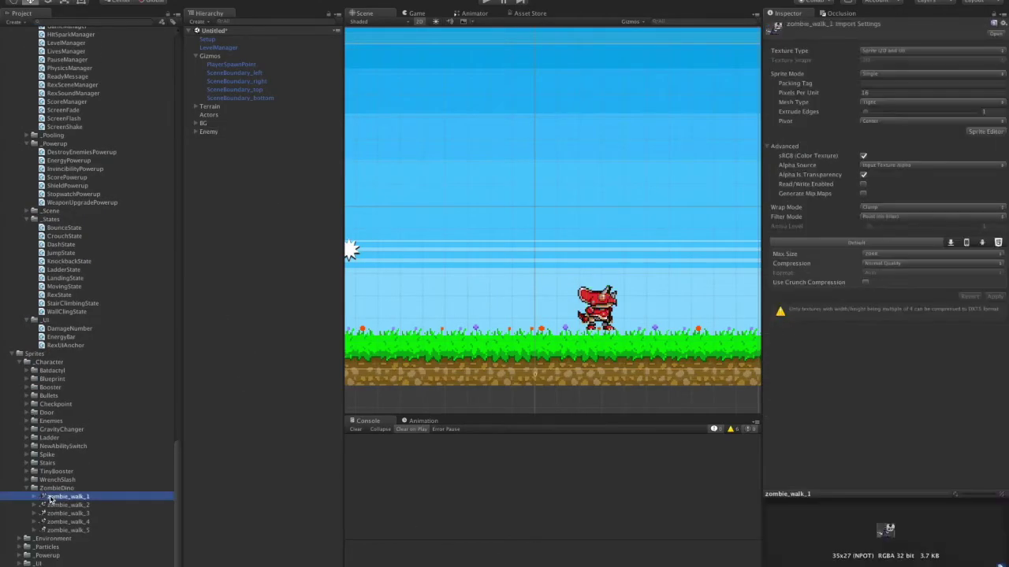
key(Down)
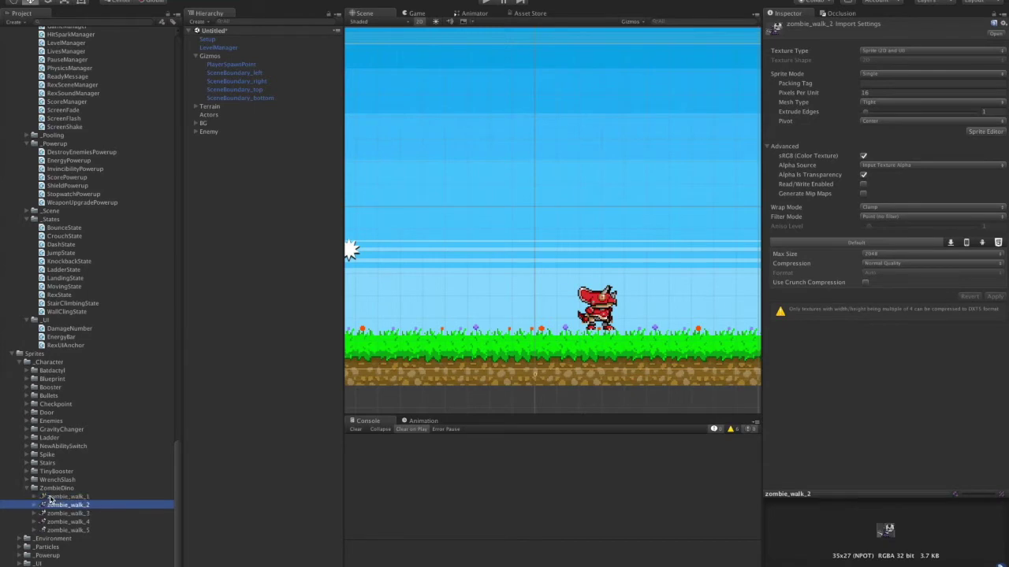
key(Down)
key(Down)
key(Down)
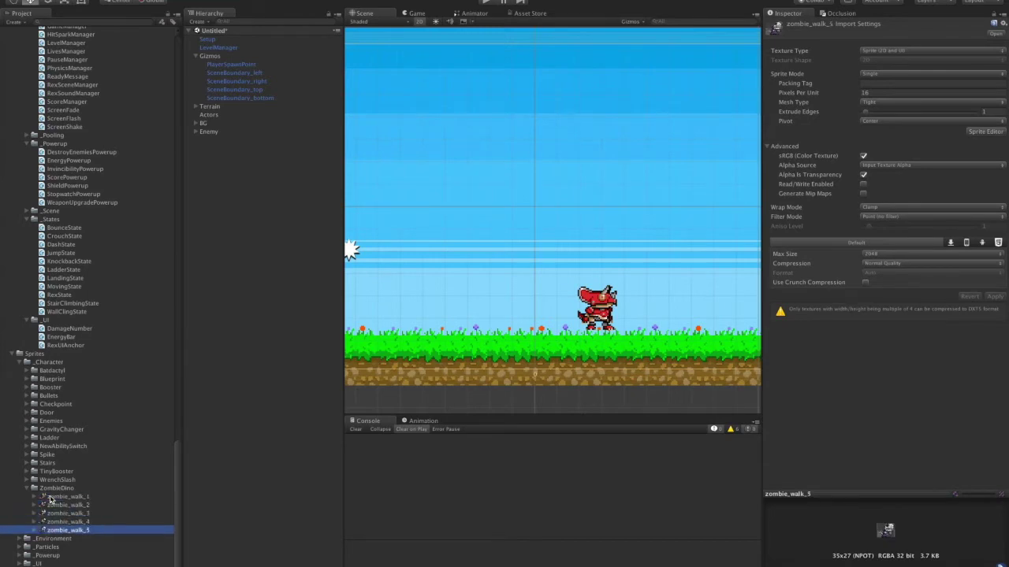
key(Up)
key(Up)
key(Up)
key(Up)
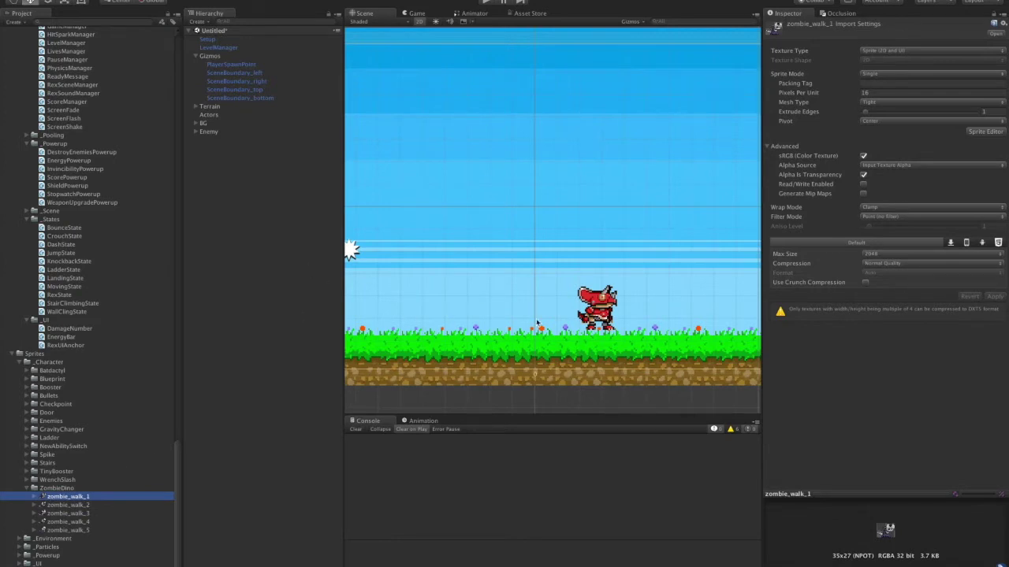
- Rename the enemy to ZombieDino
click(608, 312)
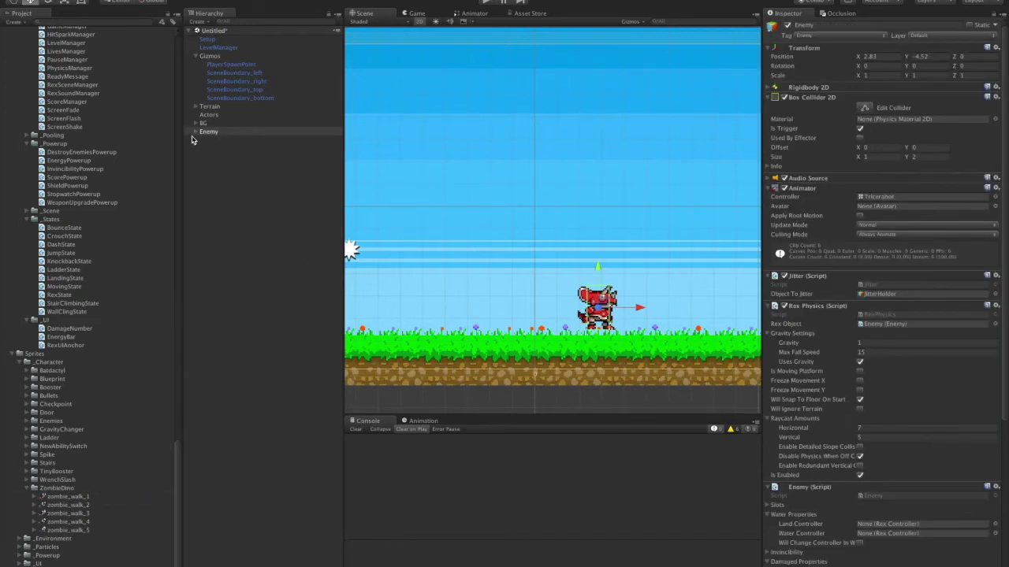
click(196, 133)
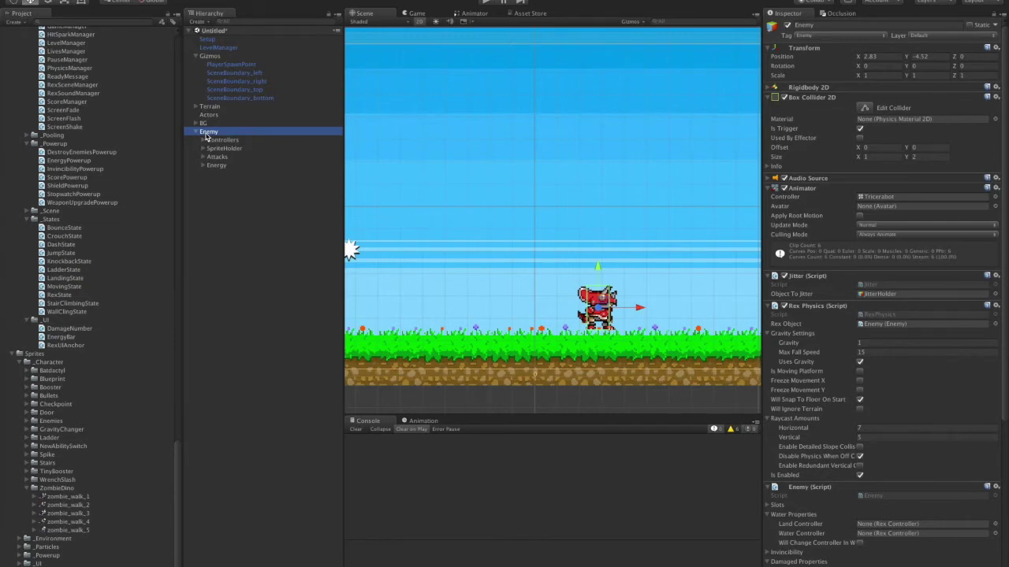
key(Return)
text(Z)
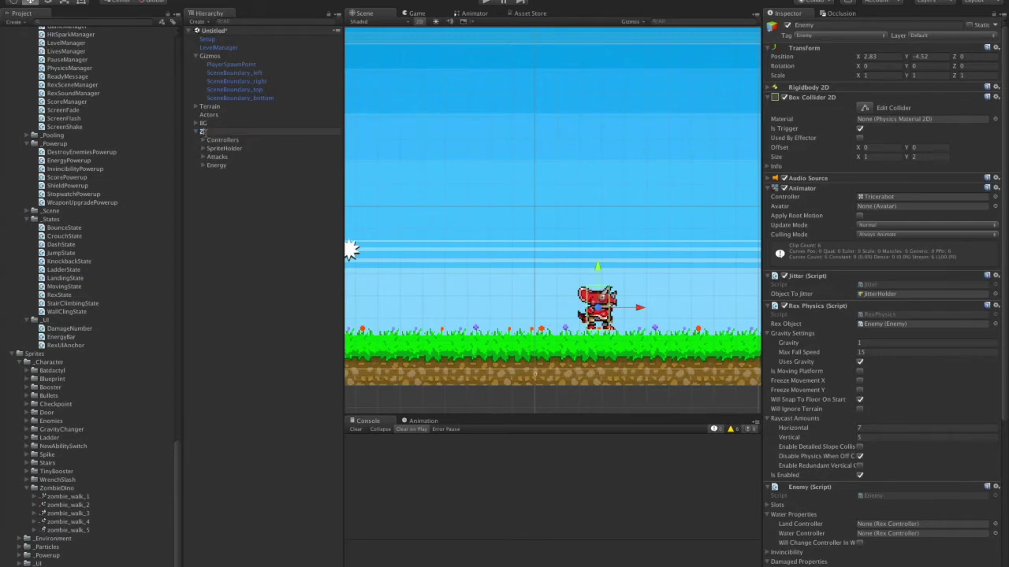
text(ombieDino)
key(Return)
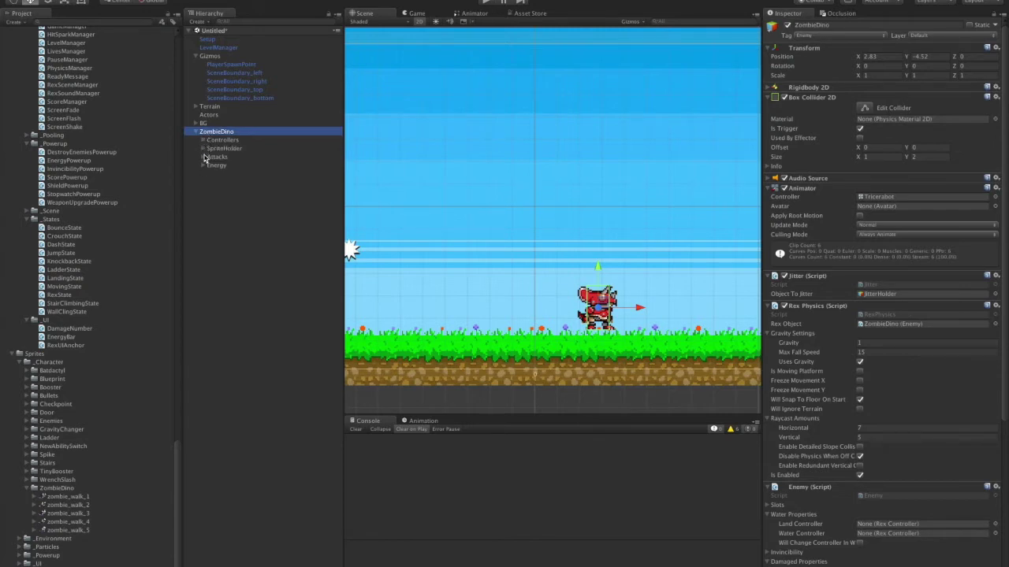
- Expand ZombieDino's SpriteHolder to reveal JitterHolder
click(203, 149)
scroll(963, 396, down, 5)
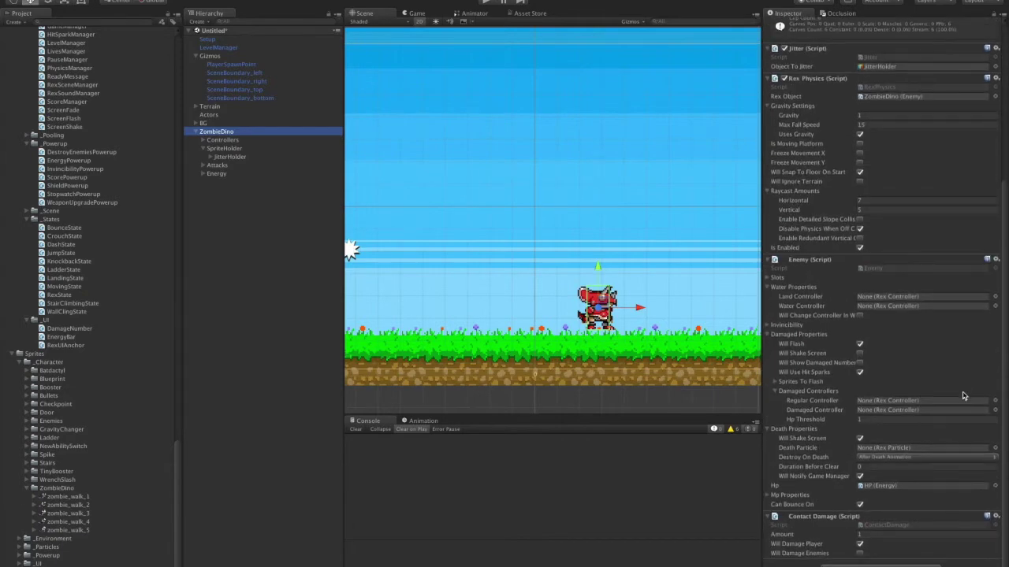
scroll(963, 395, up, 5)
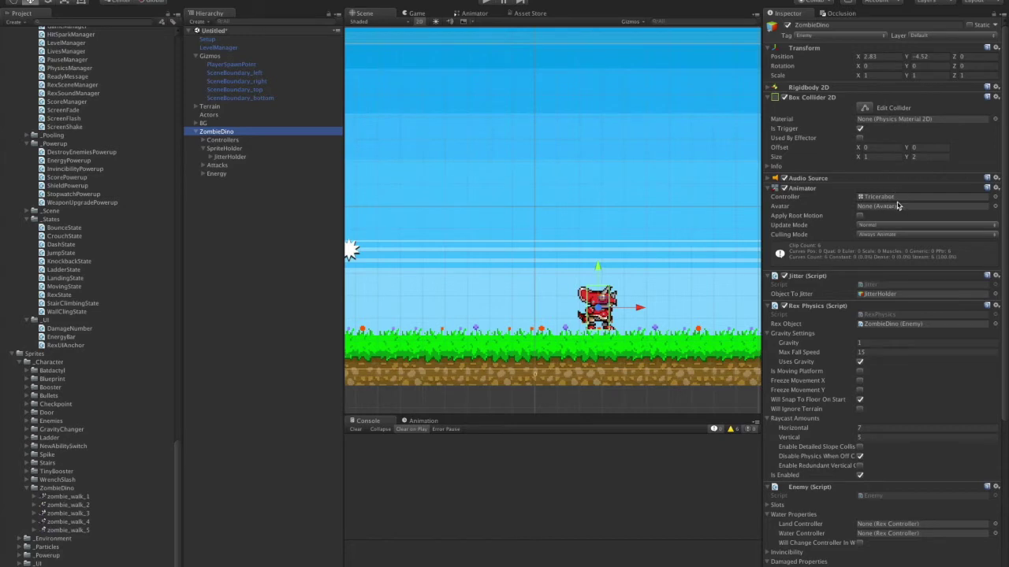
- Clear the Animator's Tricerabot controller to None
click(995, 197)
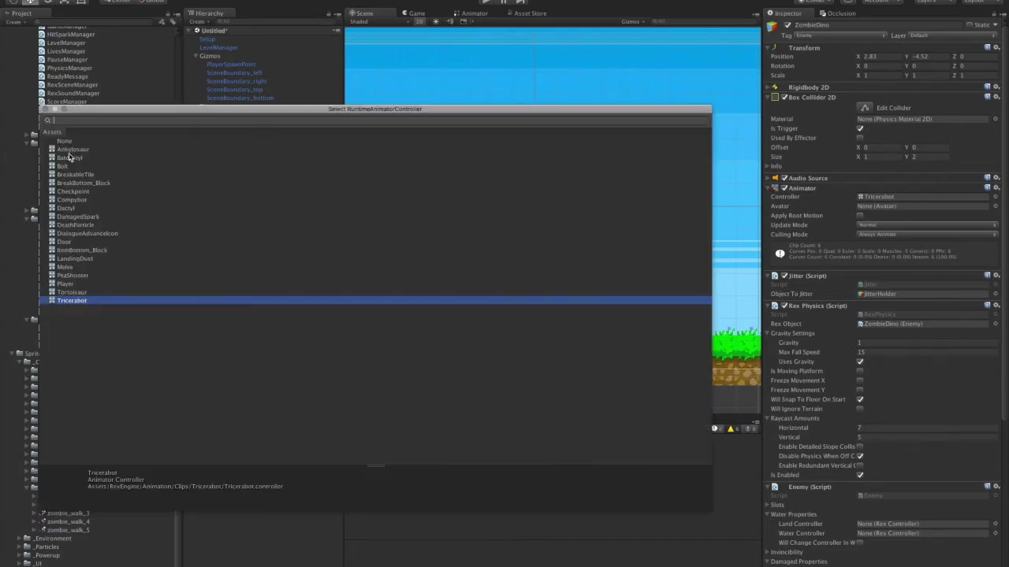
click(64, 142)
click(46, 110)
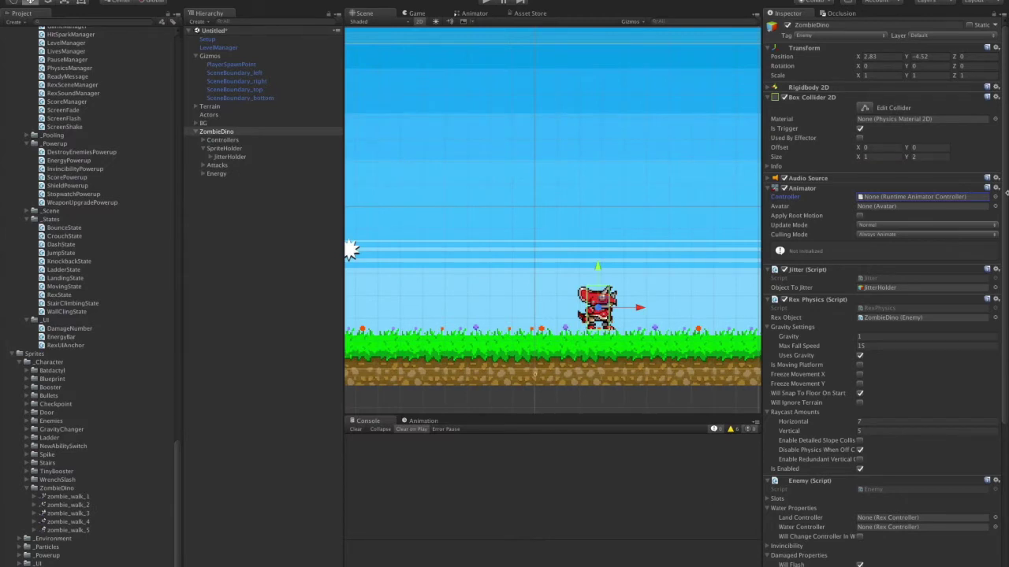
- Start a new animation clip and create a ZombieDino folder under RexEngine/Animation/Clips
click(421, 421)
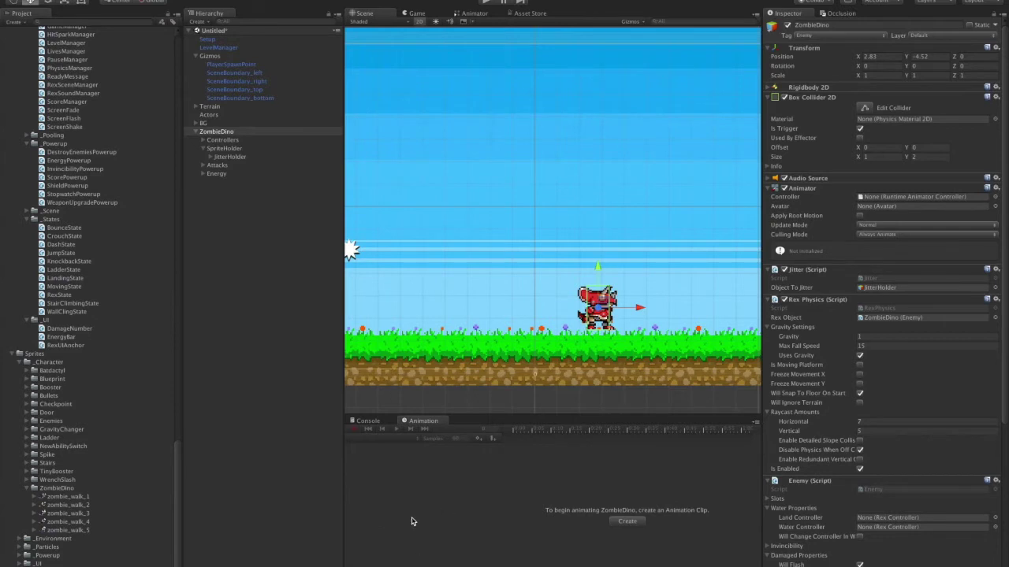
click(641, 526)
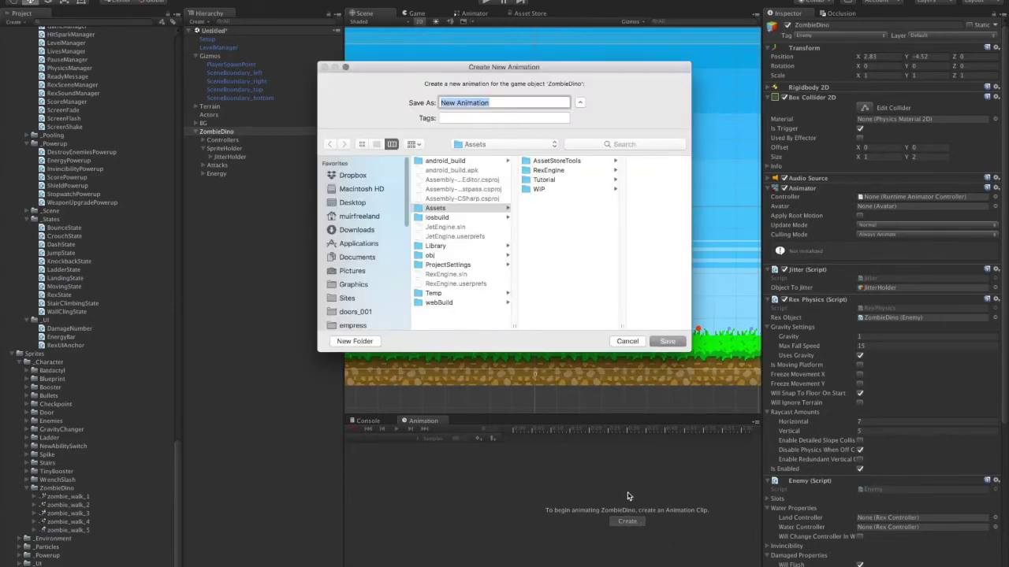
click(574, 171)
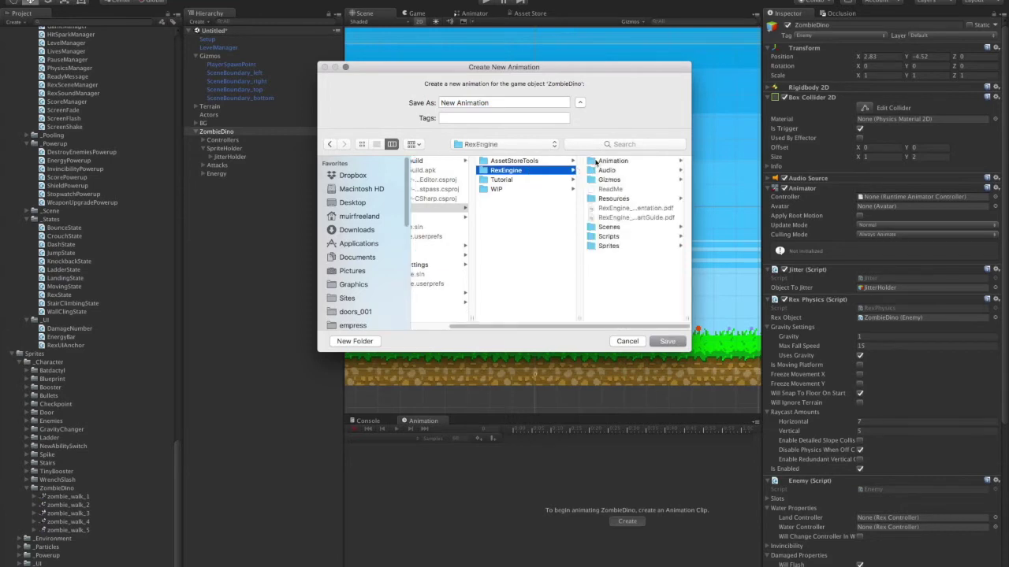
click(596, 161)
click(604, 161)
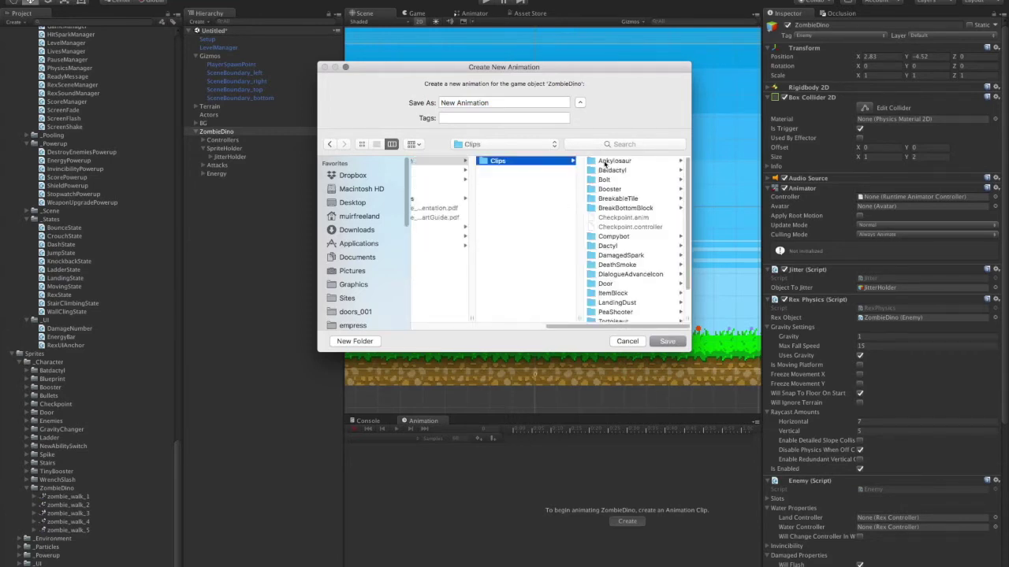
scroll(617, 243, down, 1)
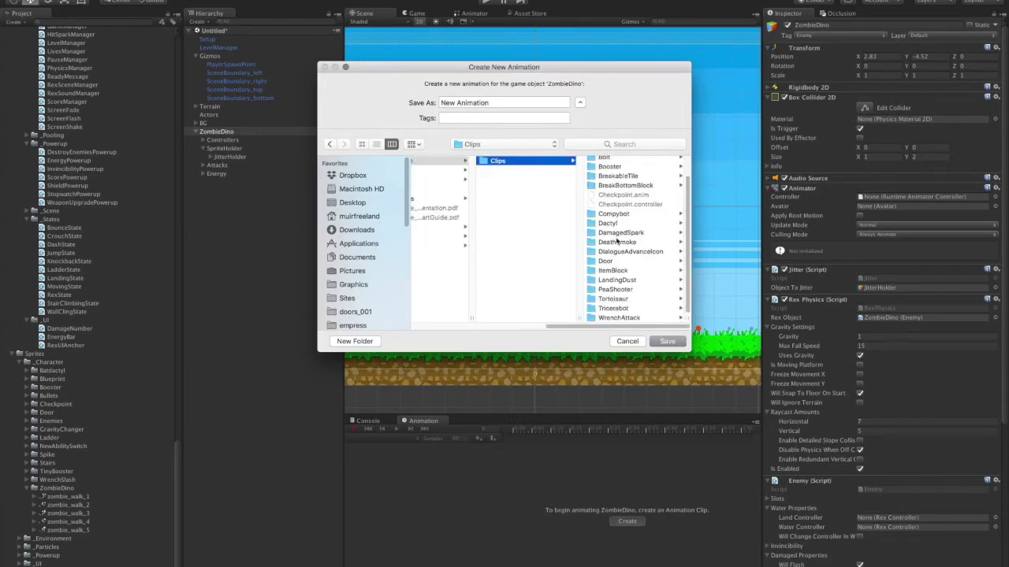
click(334, 344)
text(ZombieDino)
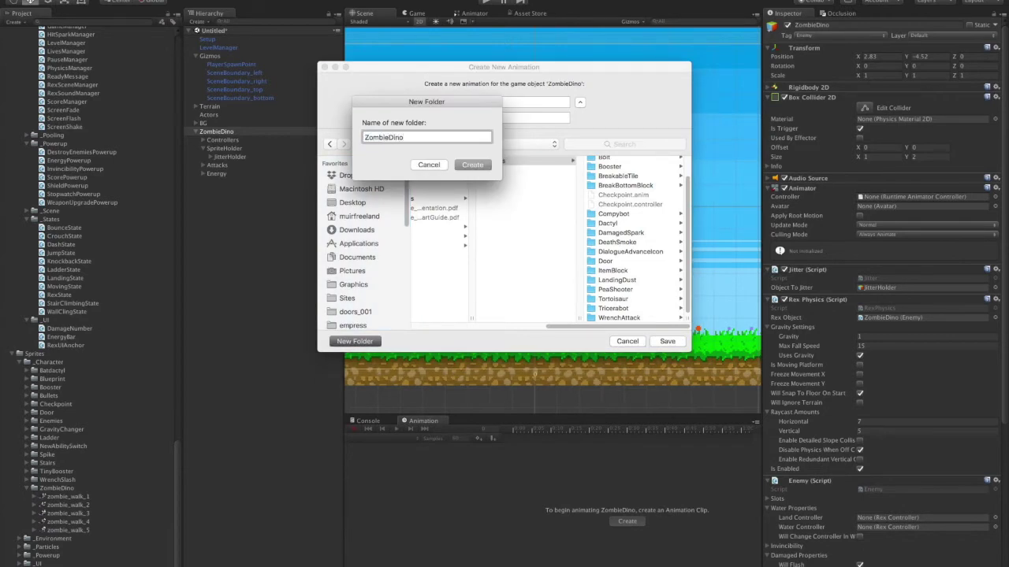
key(Return)
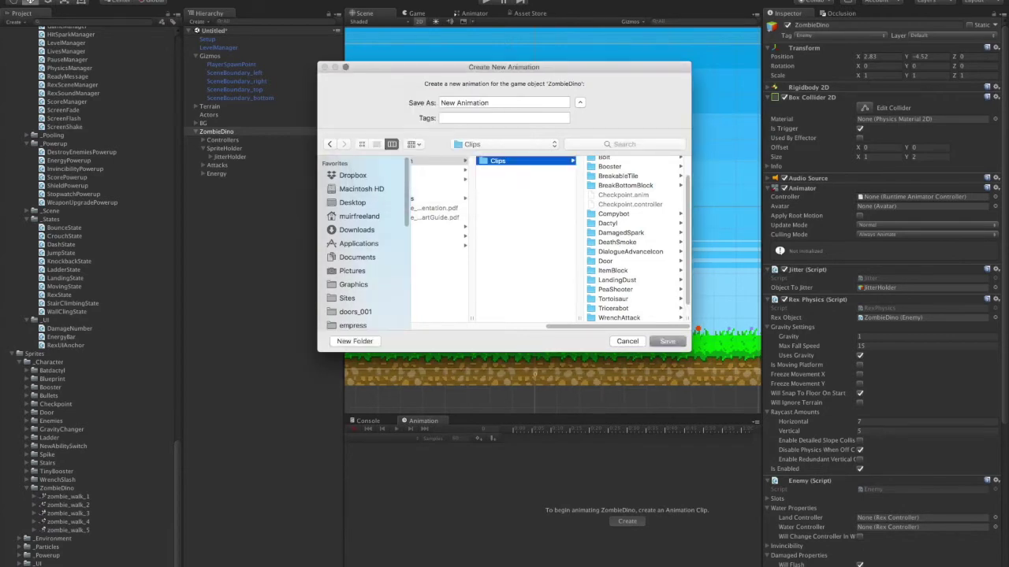
- Name the clip default and save it in the ZombieDino folder
double_click(471, 103)
triple_click(471, 102)
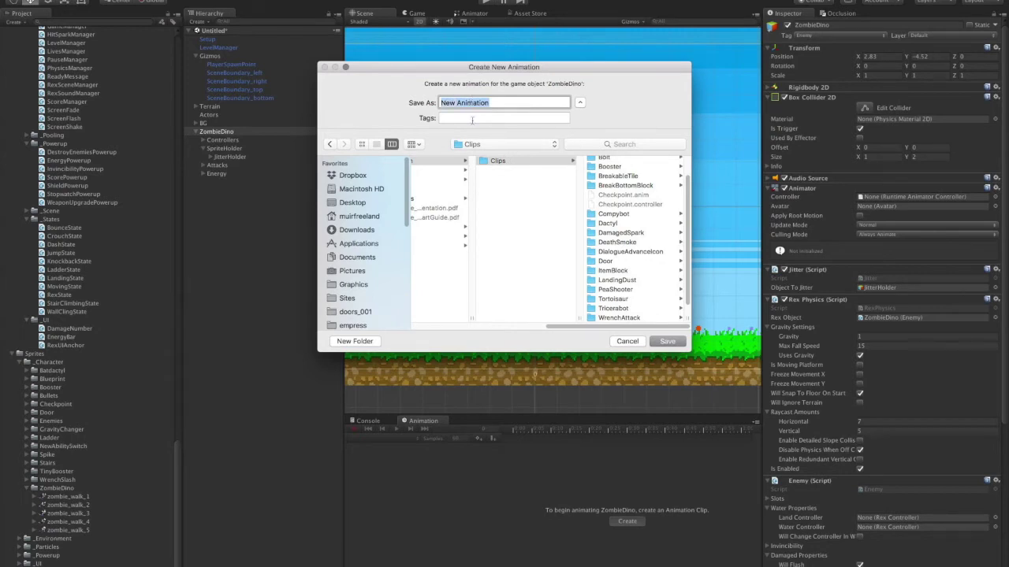
text(default)
key(Return)
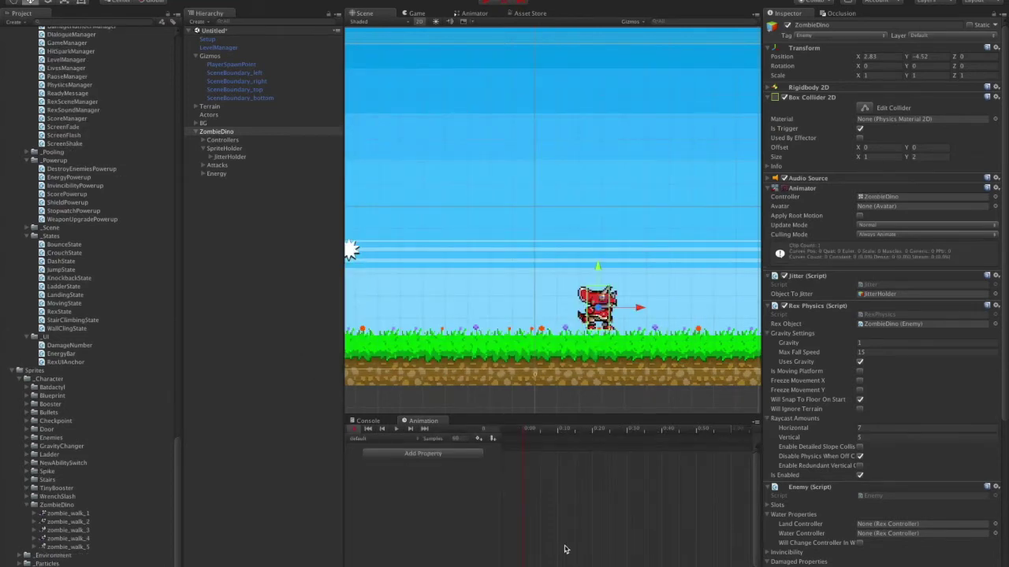
- Add the Sprite Renderer's Sprite property under SpriteHolder > JitterHolder > Sprites > Sprite as a track
click(472, 454)
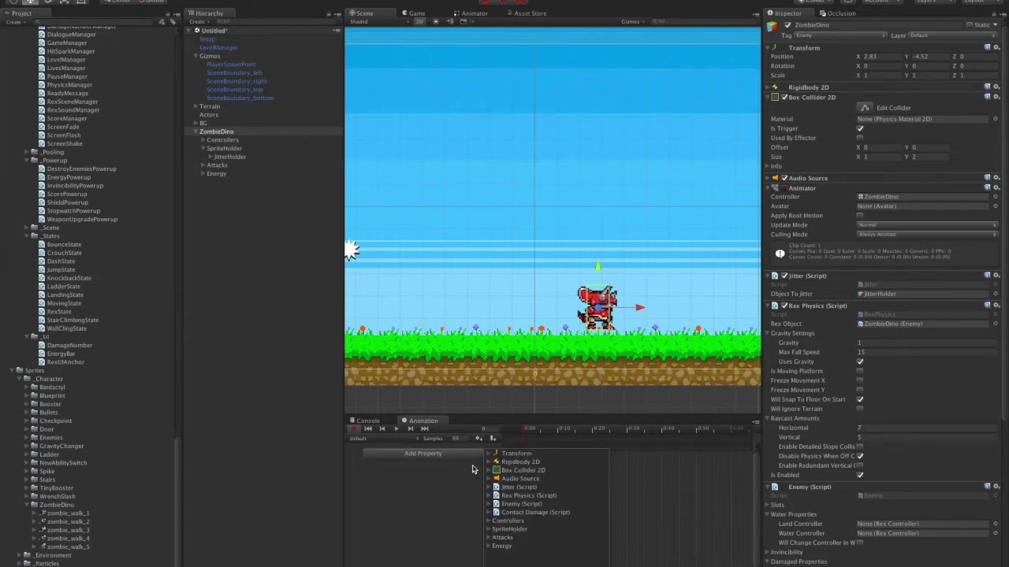
click(490, 530)
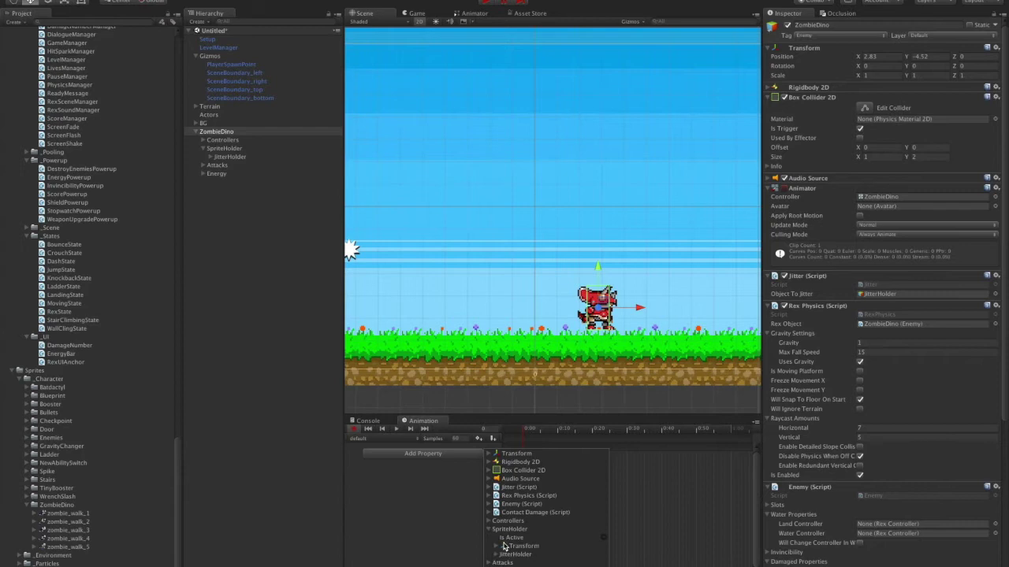
click(505, 554)
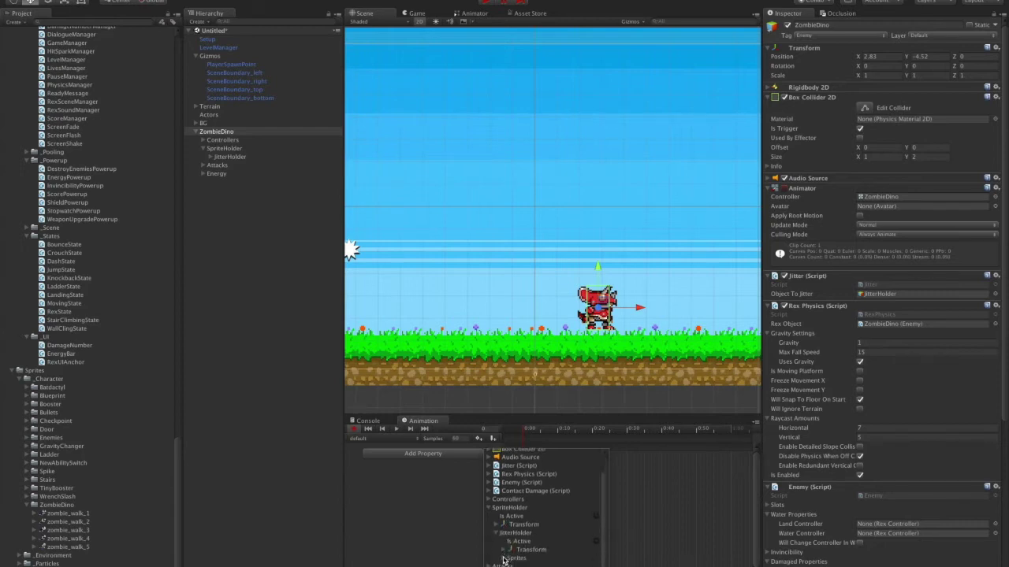
click(504, 558)
scroll(512, 536, down, 1)
click(516, 558)
scroll(516, 558, down, 2)
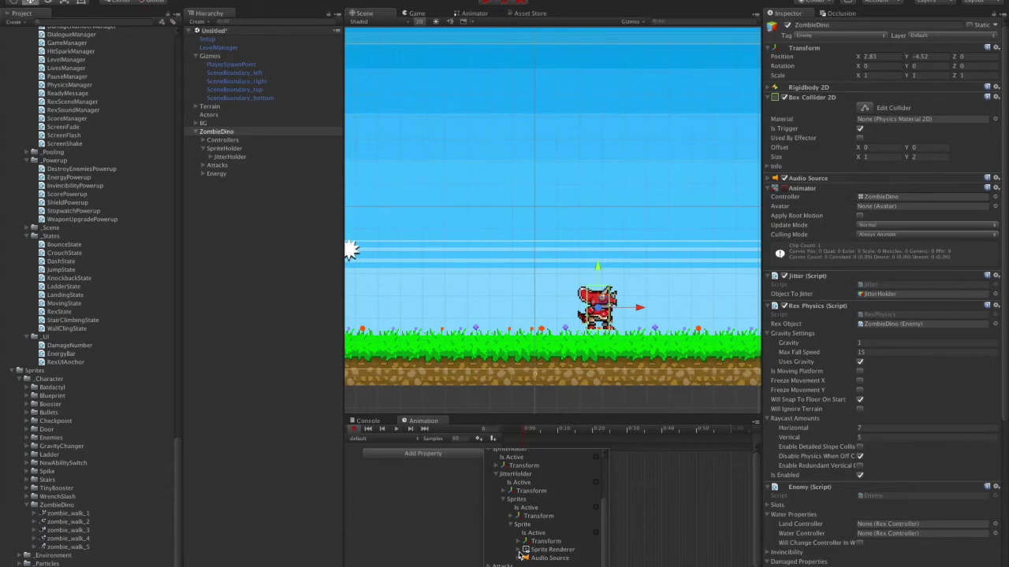
click(519, 550)
scroll(596, 544, down, 5)
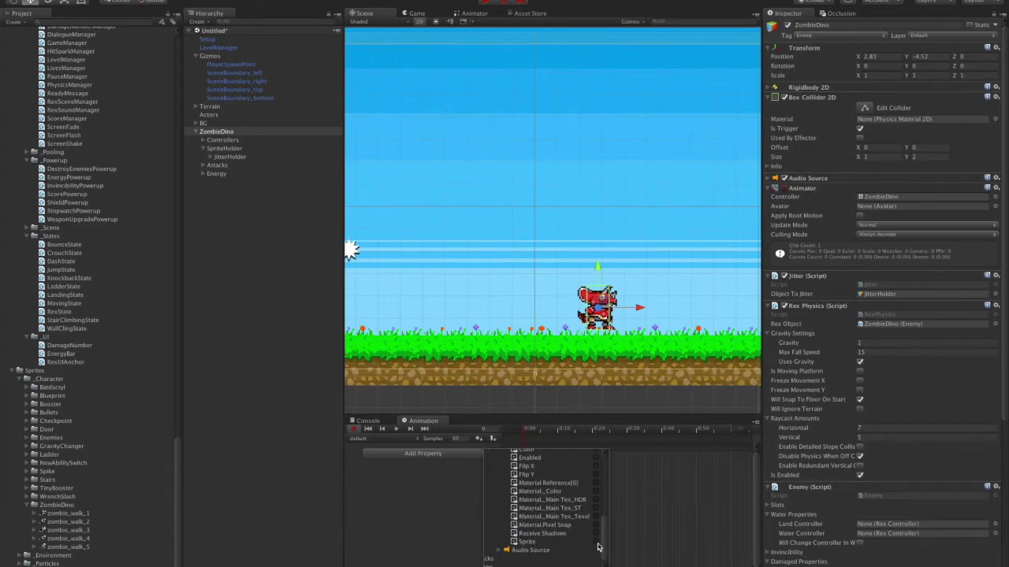
click(596, 544)
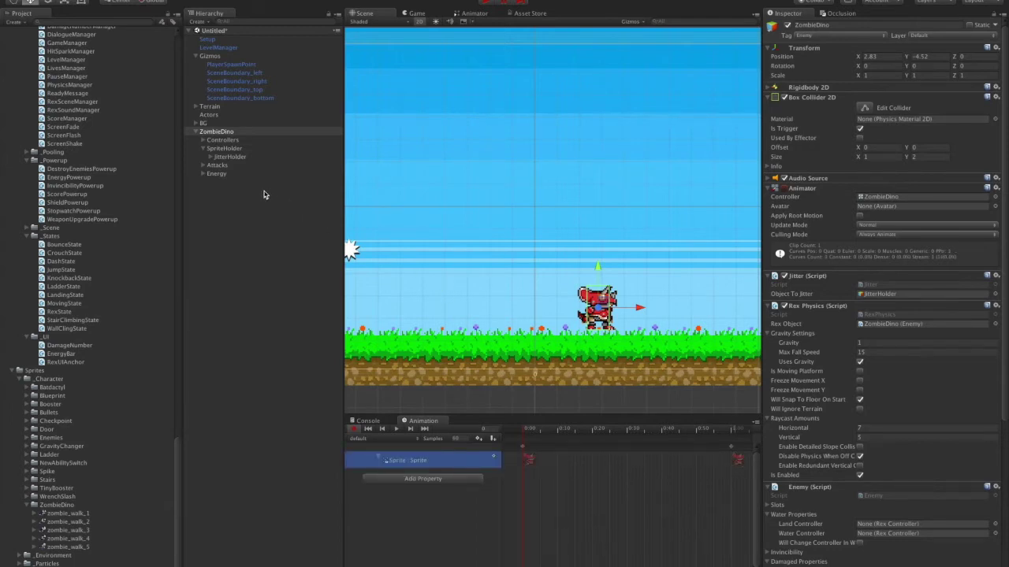
- Expand JitterHolder and Sprites under ZombieDino, inspecting Sprite, Sprites and JitterHolder in turn
click(211, 161)
click(210, 156)
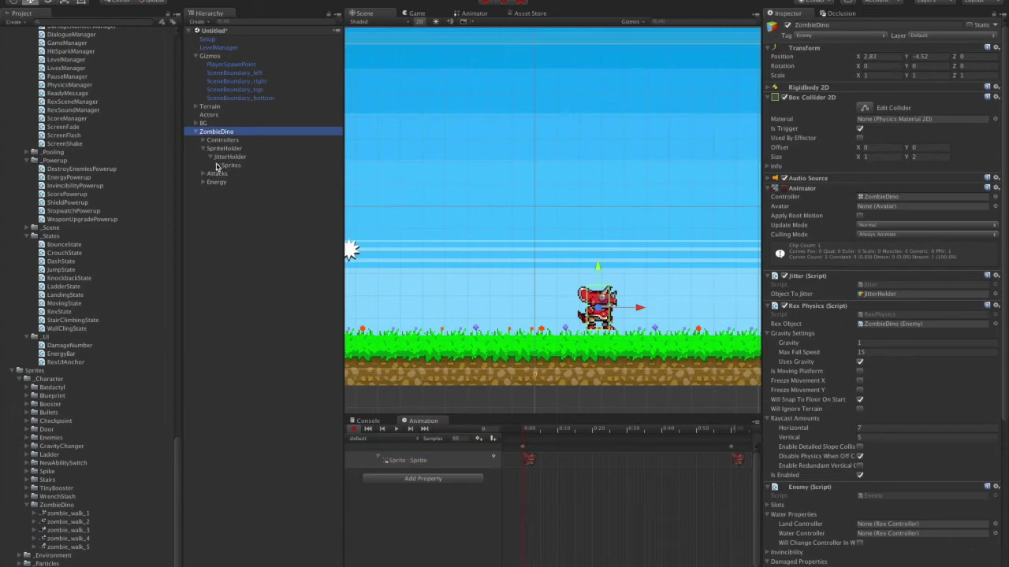
click(218, 166)
click(236, 174)
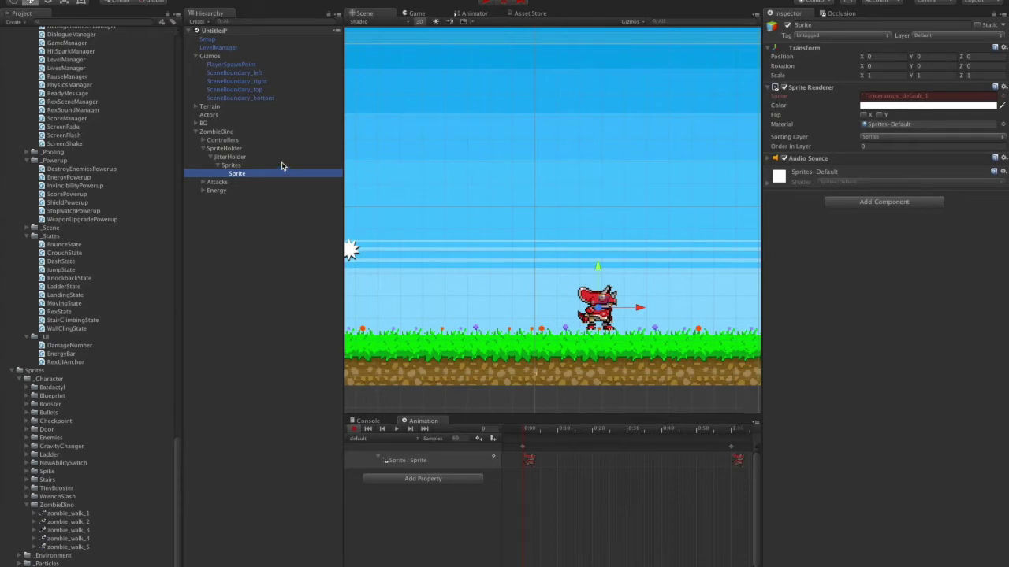
click(281, 165)
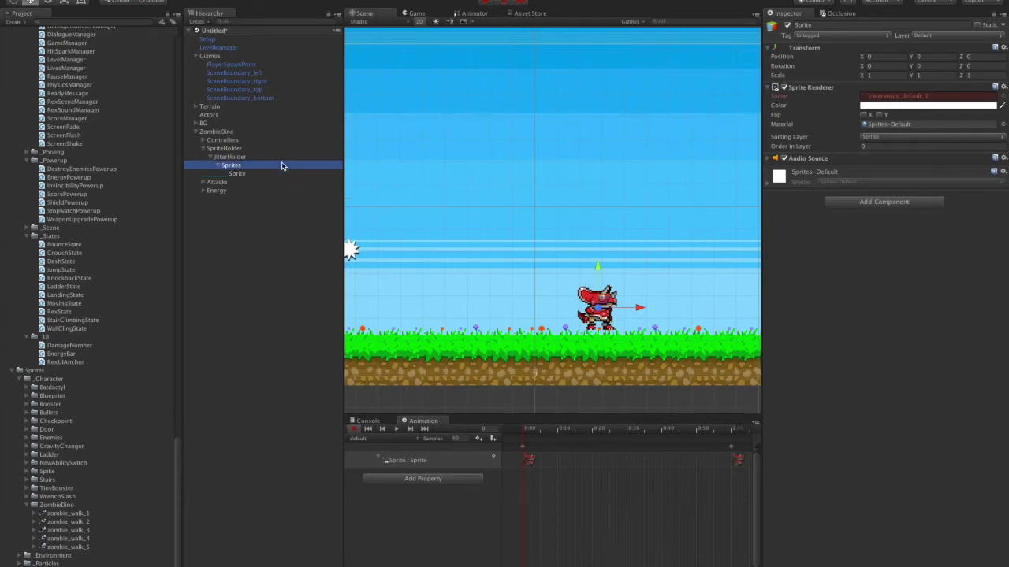
click(261, 176)
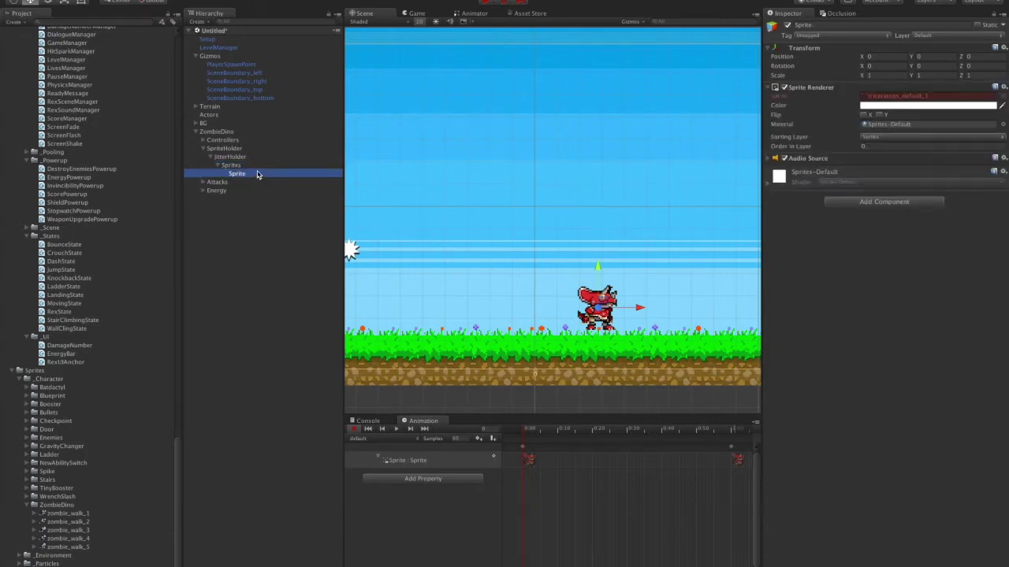
click(244, 167)
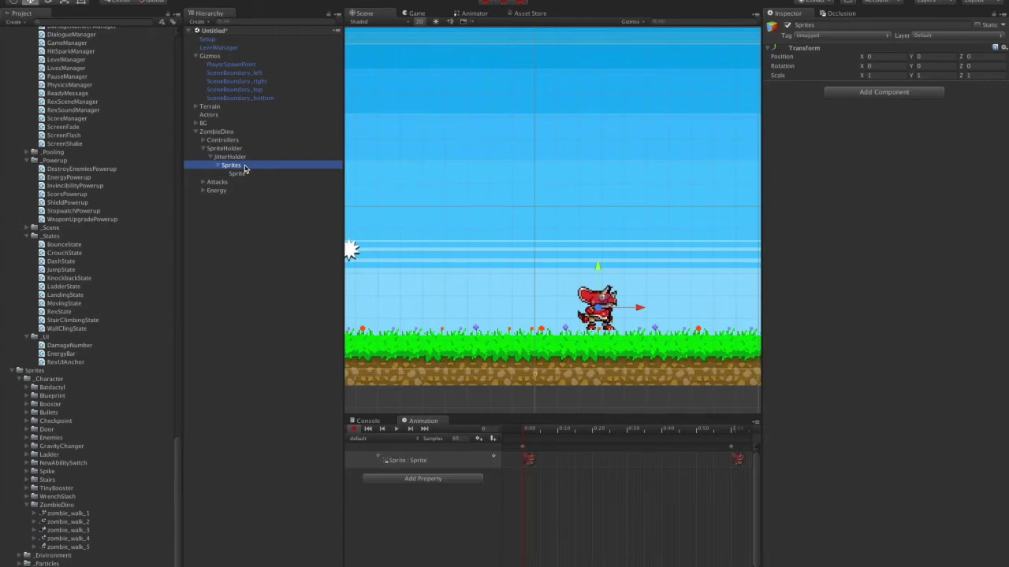
click(242, 158)
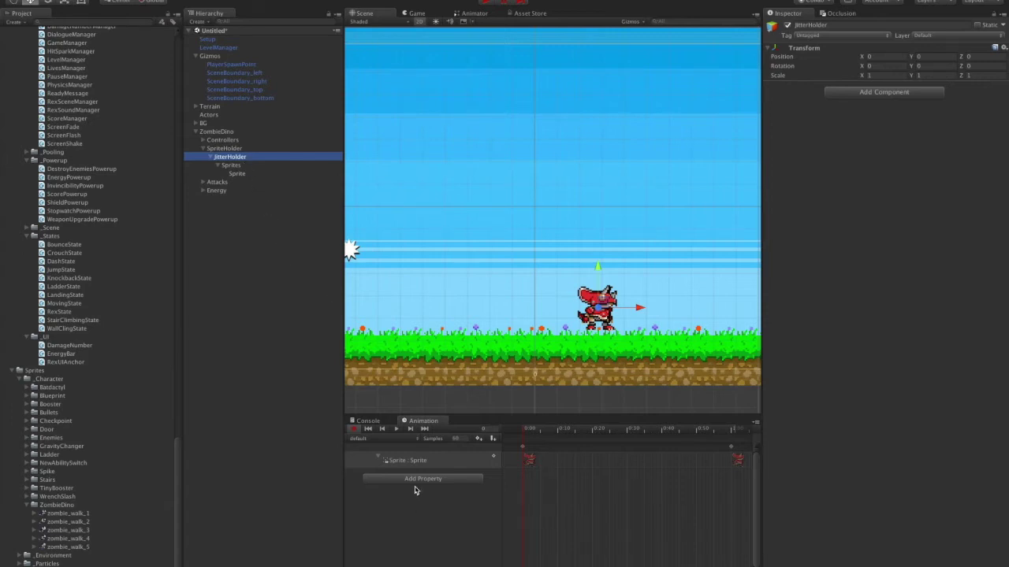
click(529, 461)
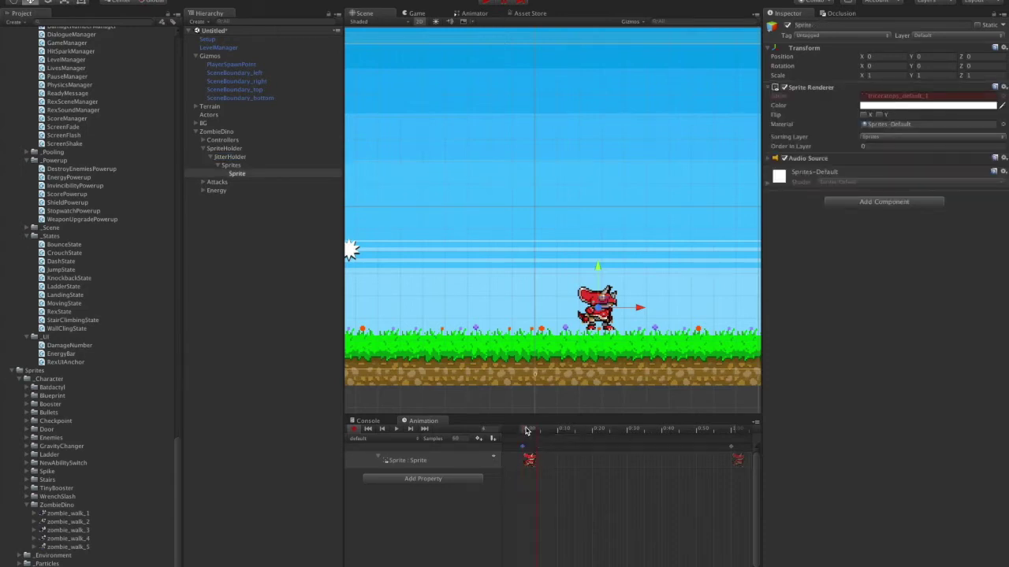
- Set zombie_walk_1 as the sprite on the default clip's first and last keyframes
click(520, 430)
drag(61, 517, 971, 99)
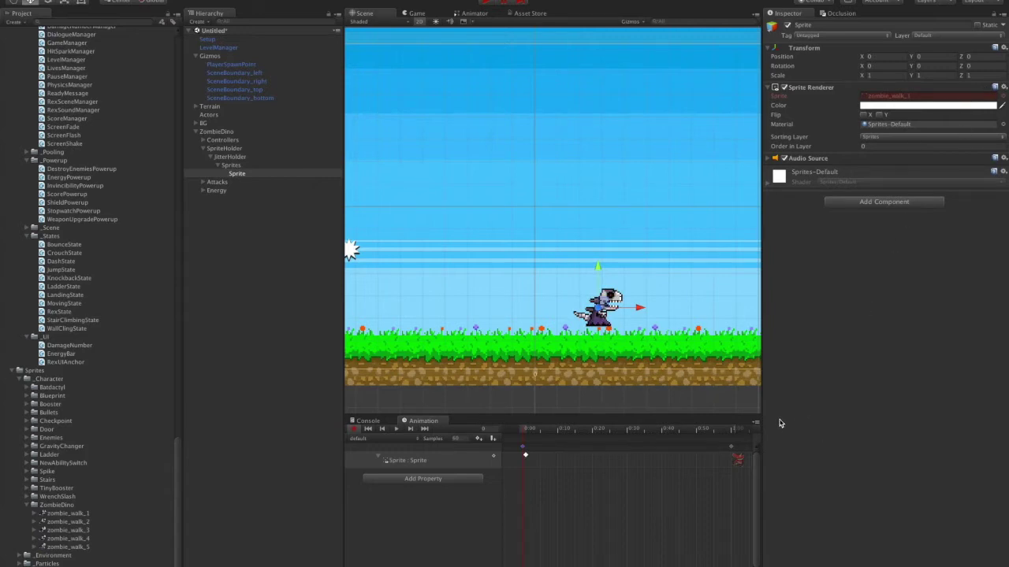
click(734, 431)
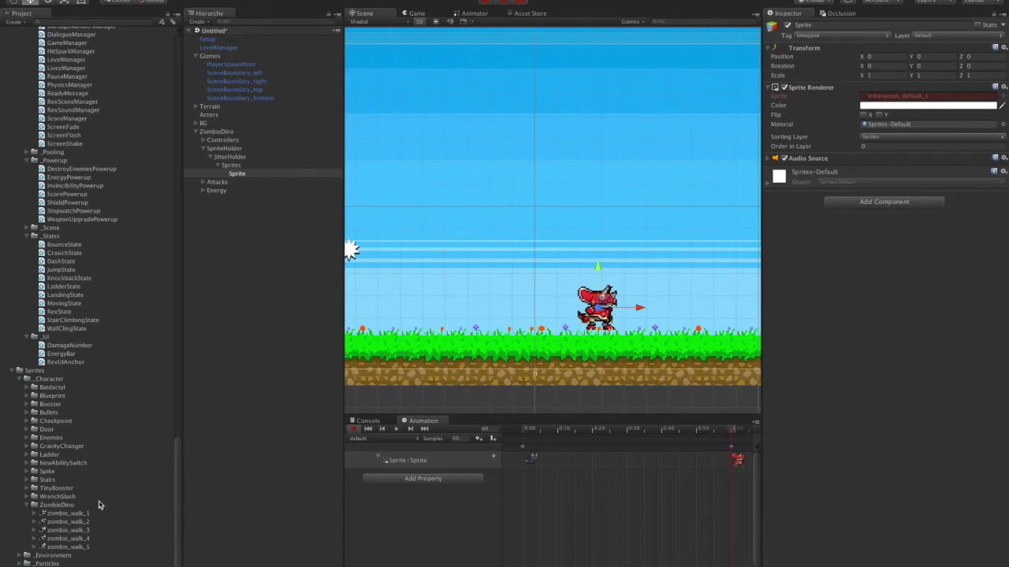
drag(90, 514, 922, 97)
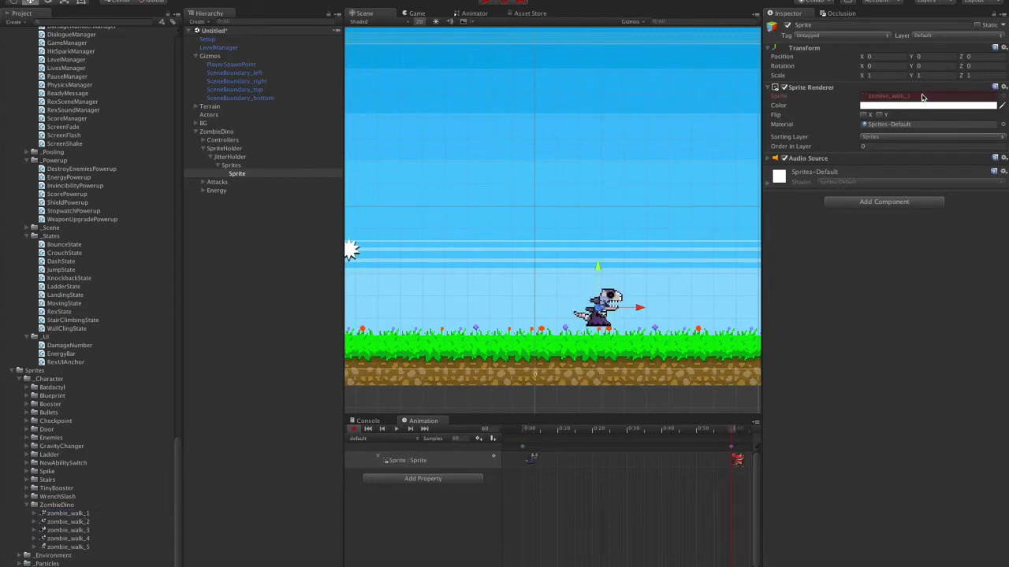
- Turn off recording, make zombie_walk_1 the base sprite, and start the game
click(356, 431)
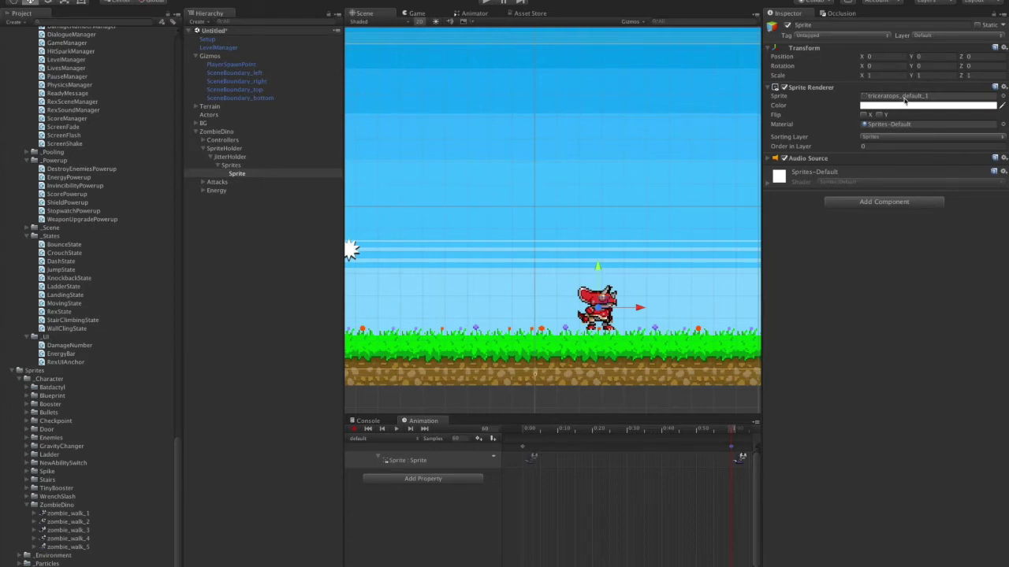
drag(93, 517, 922, 97)
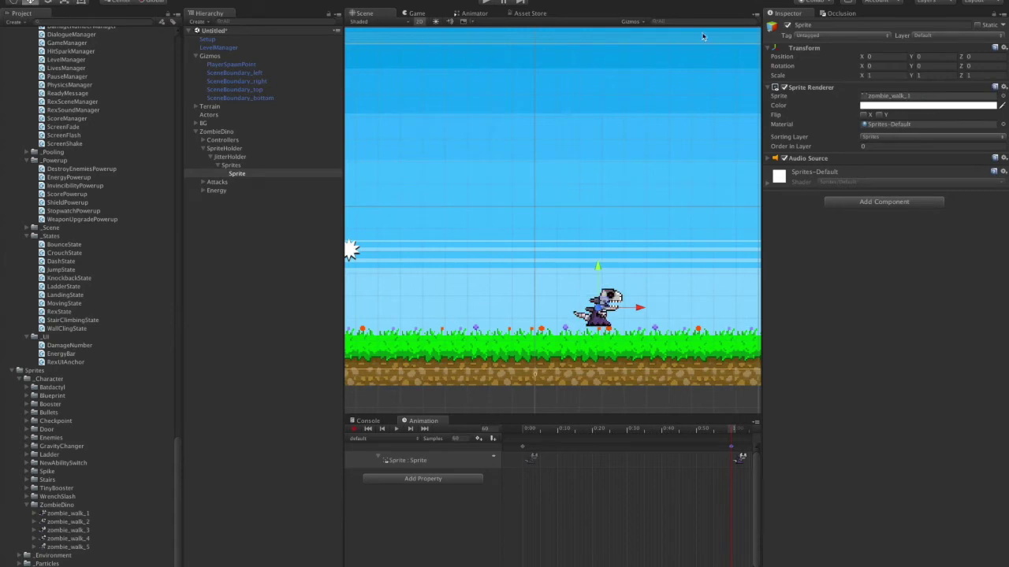
click(487, 2)
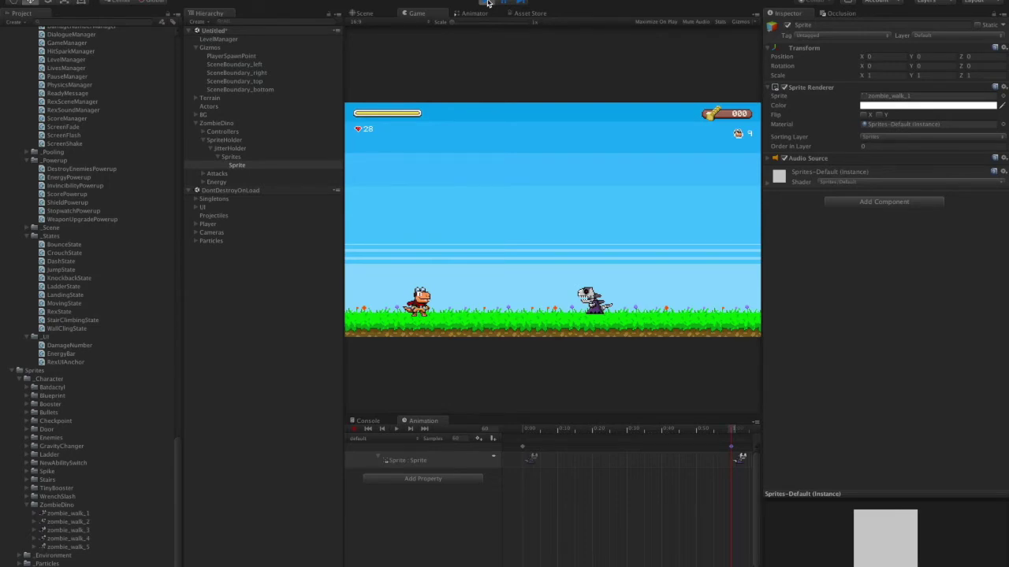
- Stop the game test to return to the scene view
click(488, 2)
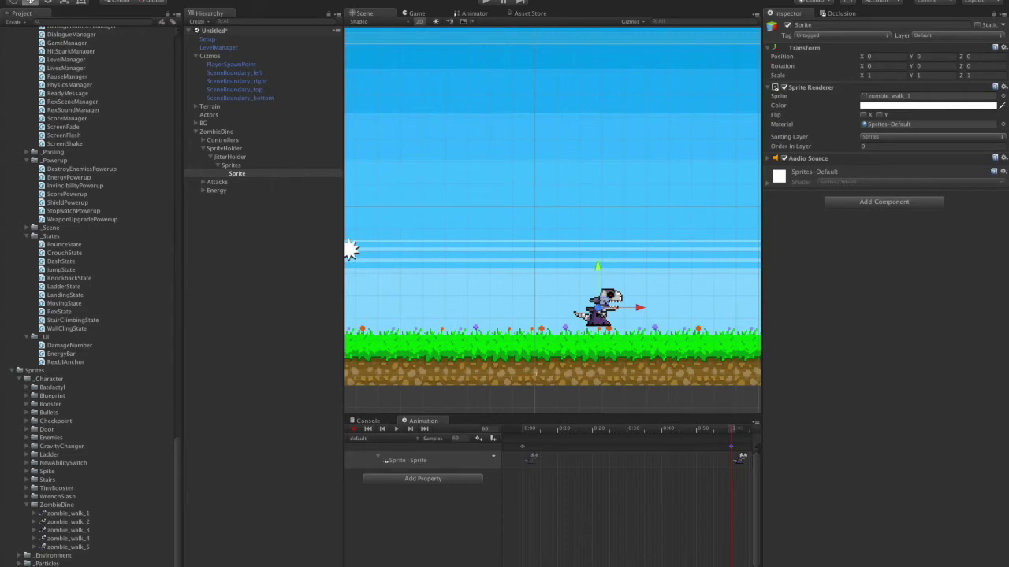
- Create a clip named walking in Tutorial/RexEngine/Animation/Clips/ZombieDino
click(377, 439)
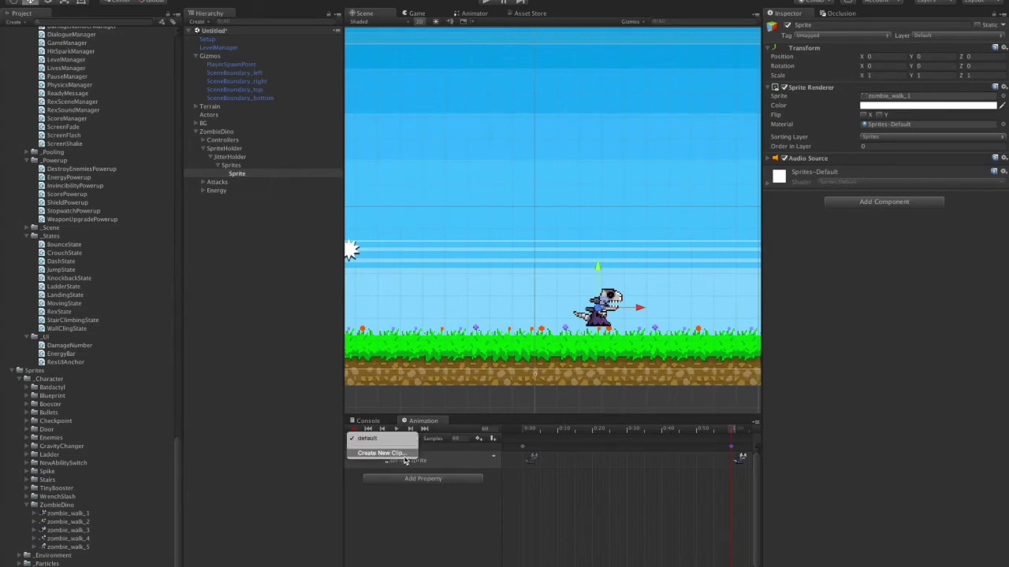
click(404, 455)
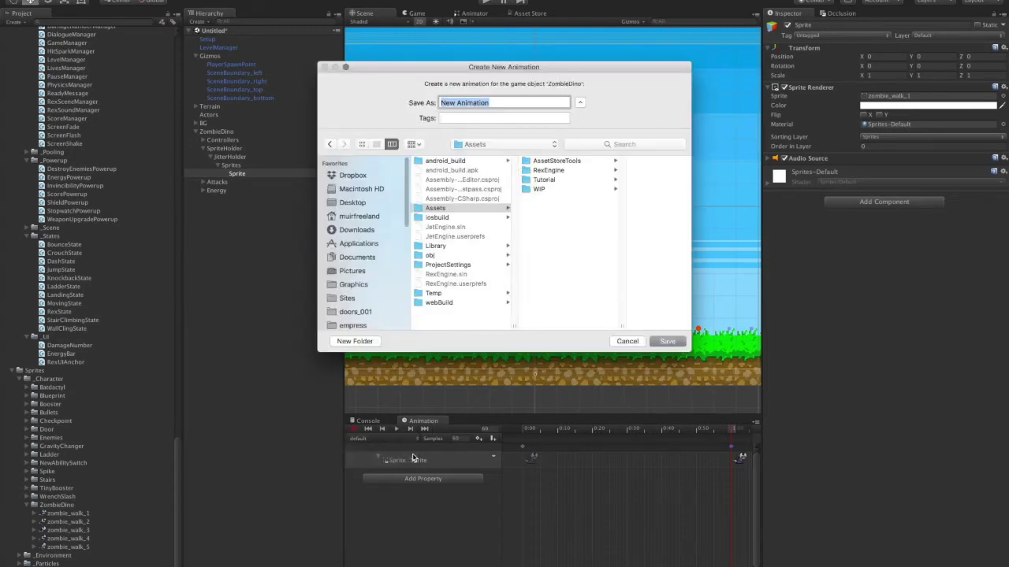
click(556, 179)
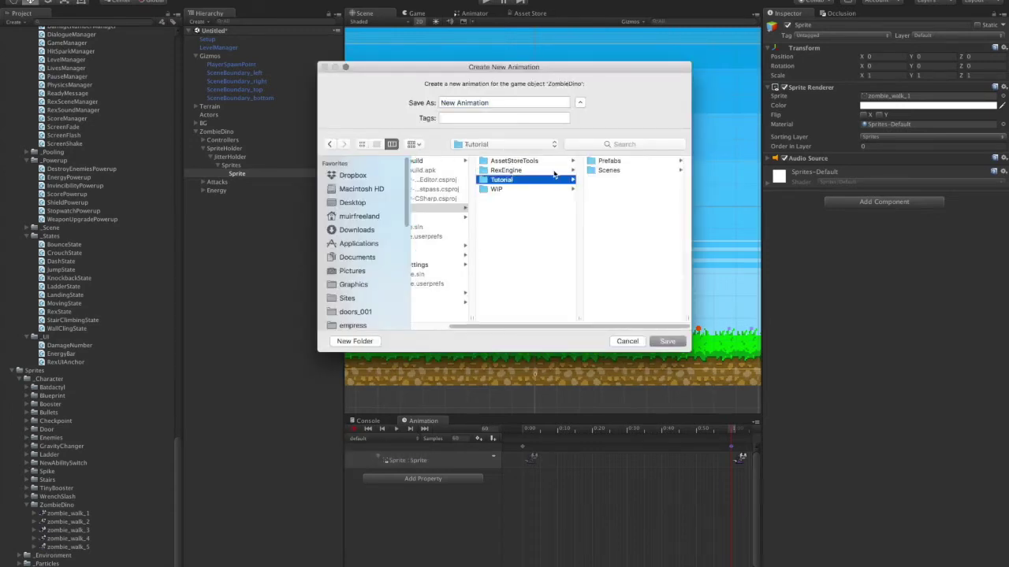
click(552, 170)
click(603, 164)
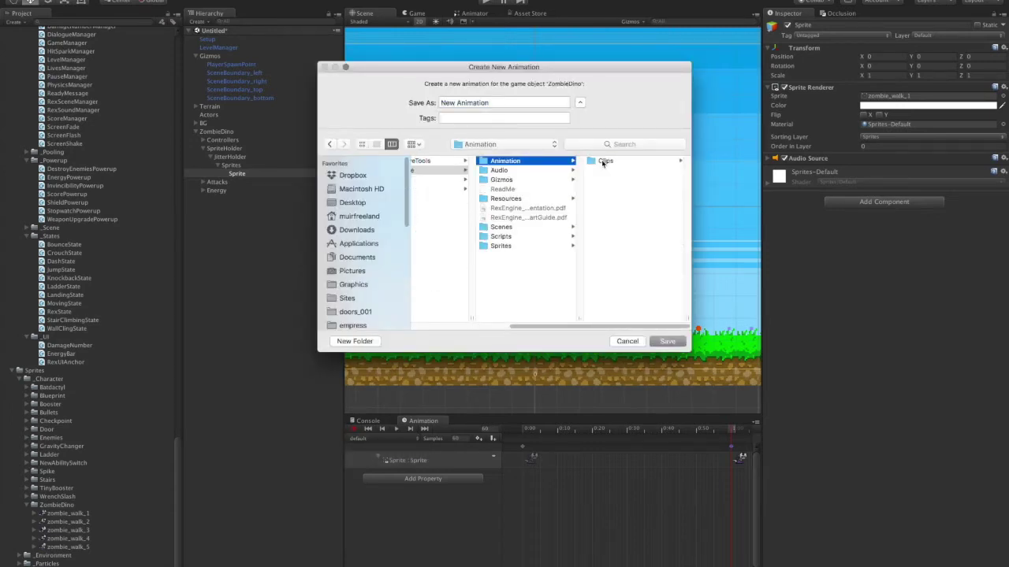
click(603, 161)
scroll(622, 284, down, 3)
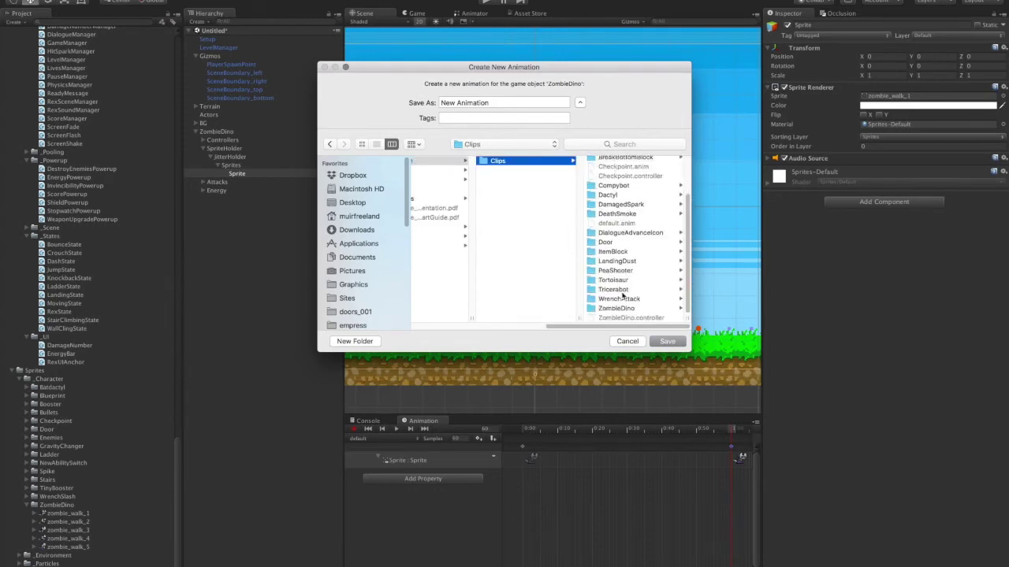
click(618, 308)
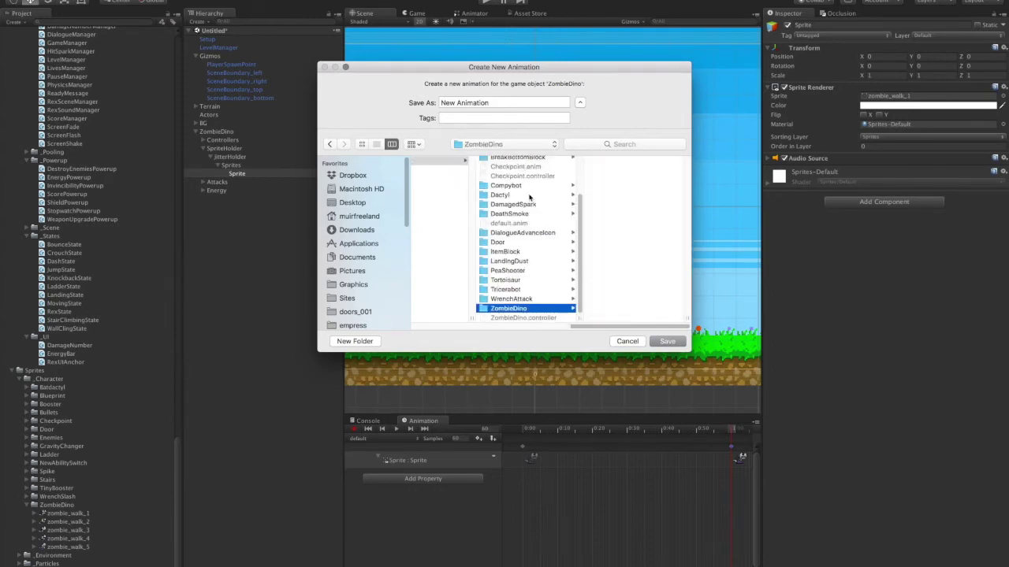
triple_click(498, 102)
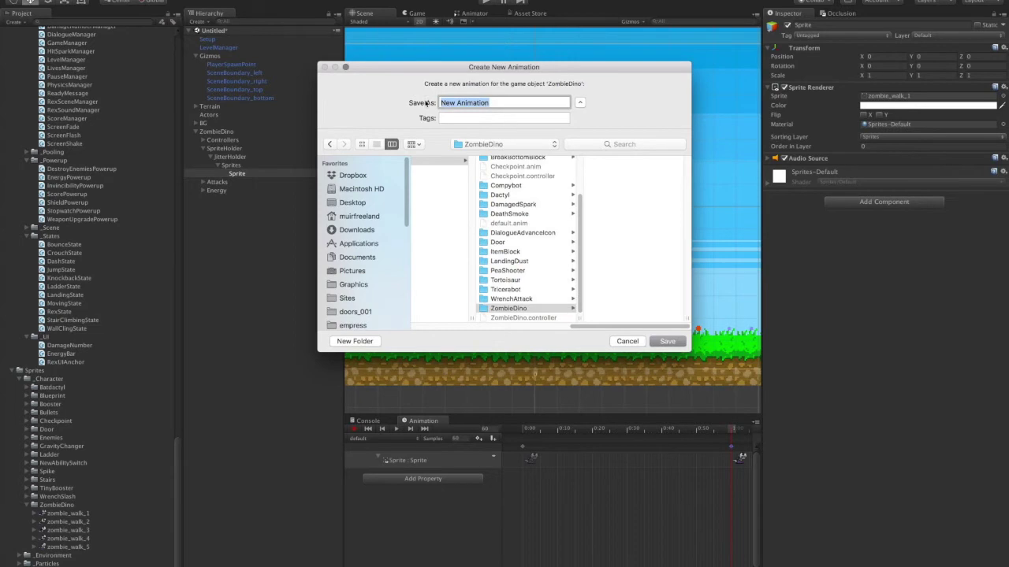
text(walking)
key(Return)
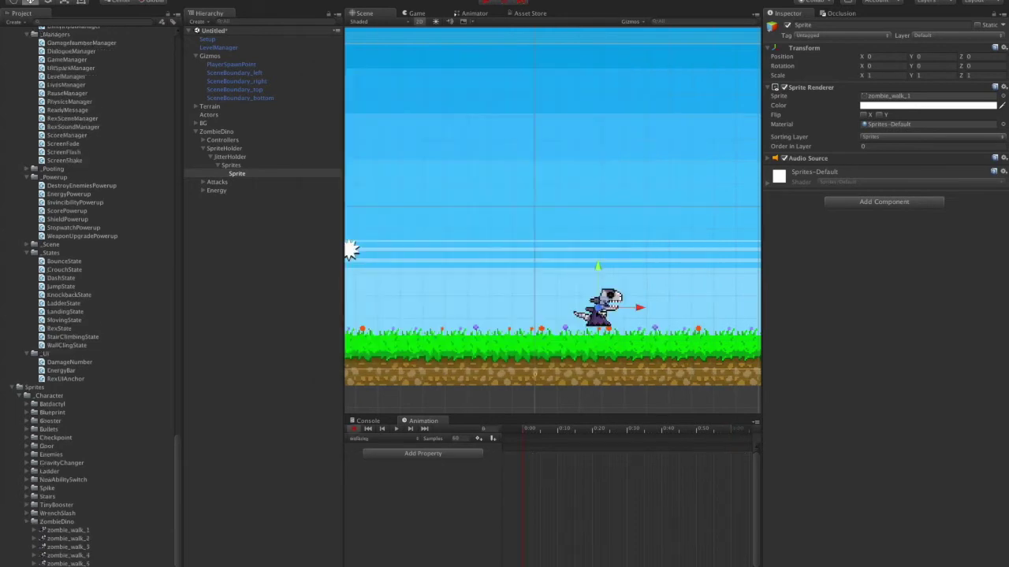
- Add the Sprite Renderer Sprite property of SpriteHolder > JitterHolder > Sprites > Sprite to the walking clip
click(473, 458)
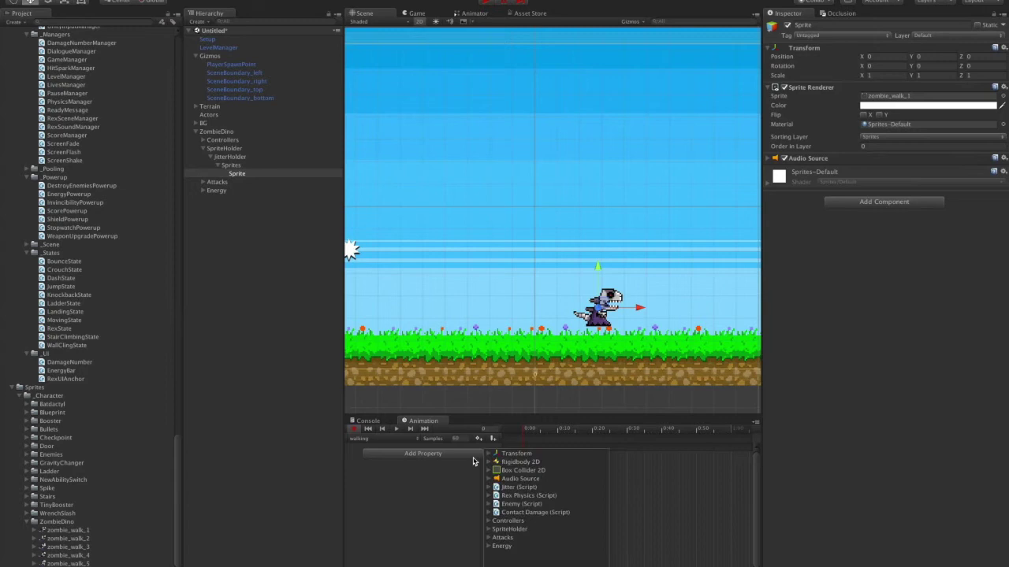
click(488, 528)
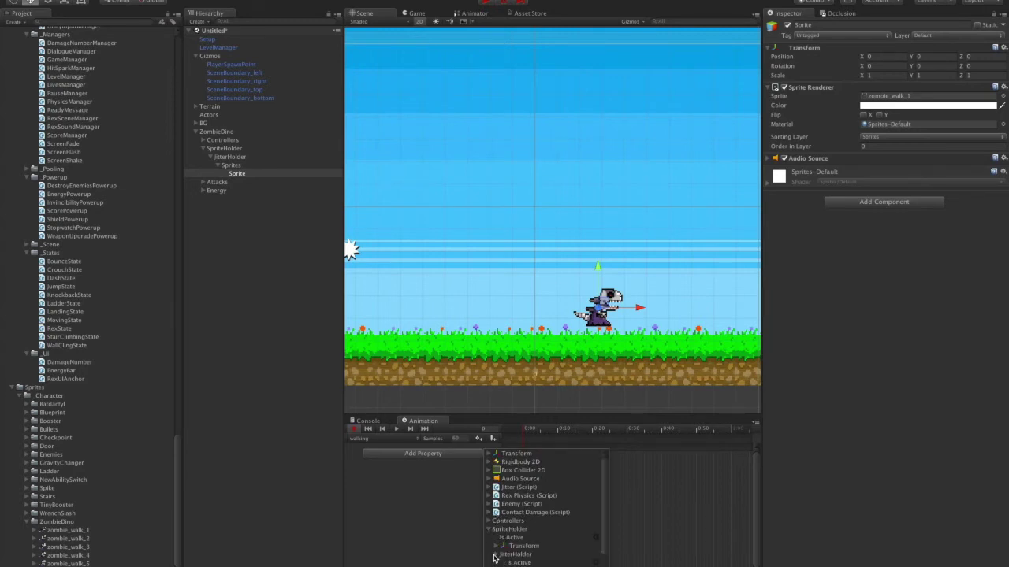
click(494, 555)
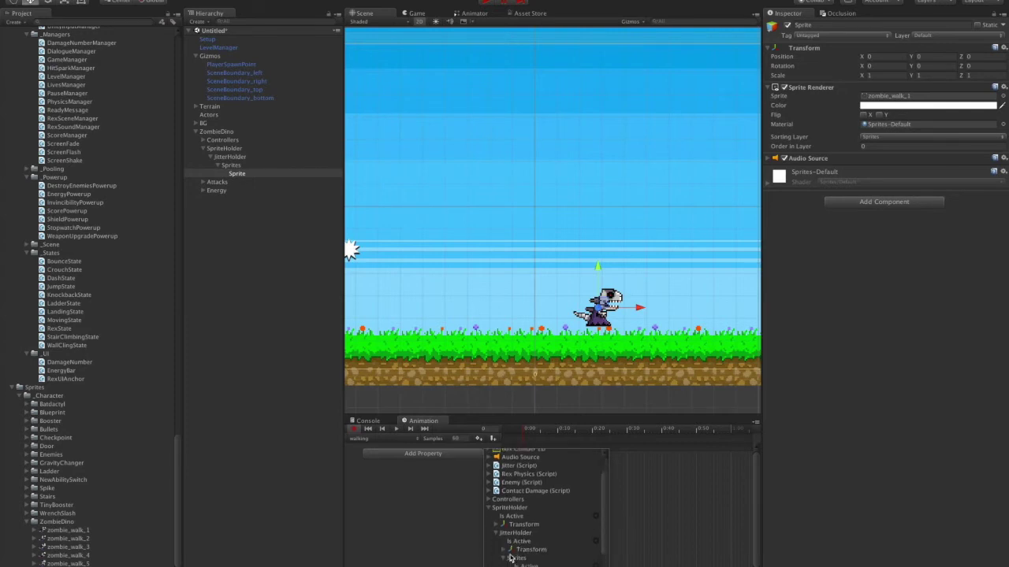
click(503, 558)
click(511, 558)
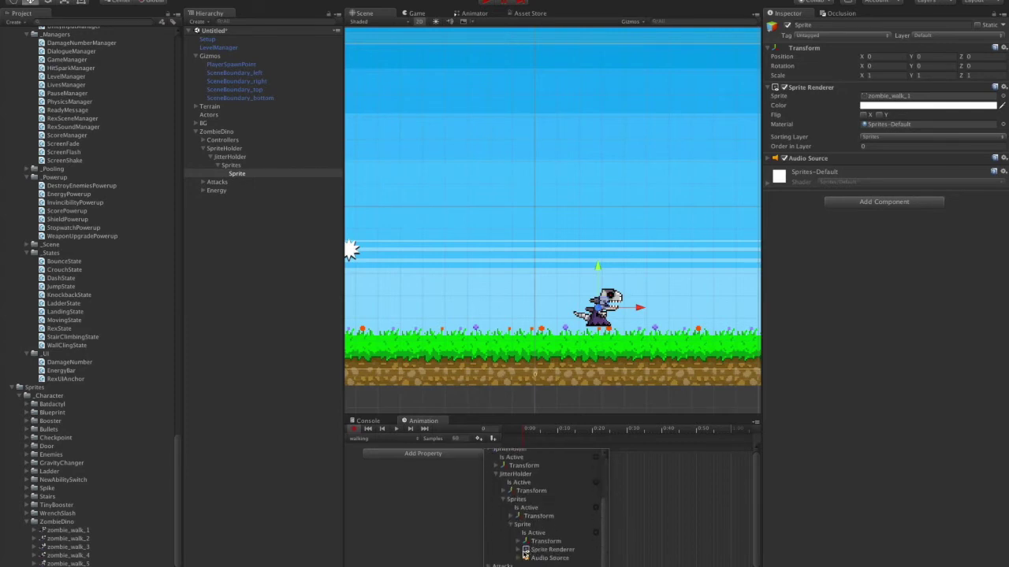
click(518, 549)
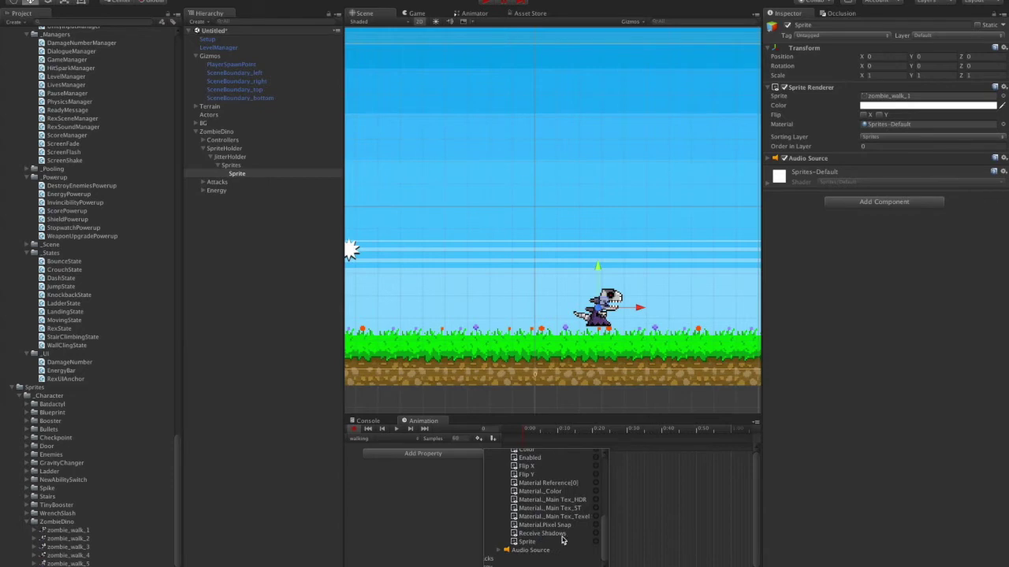
click(597, 542)
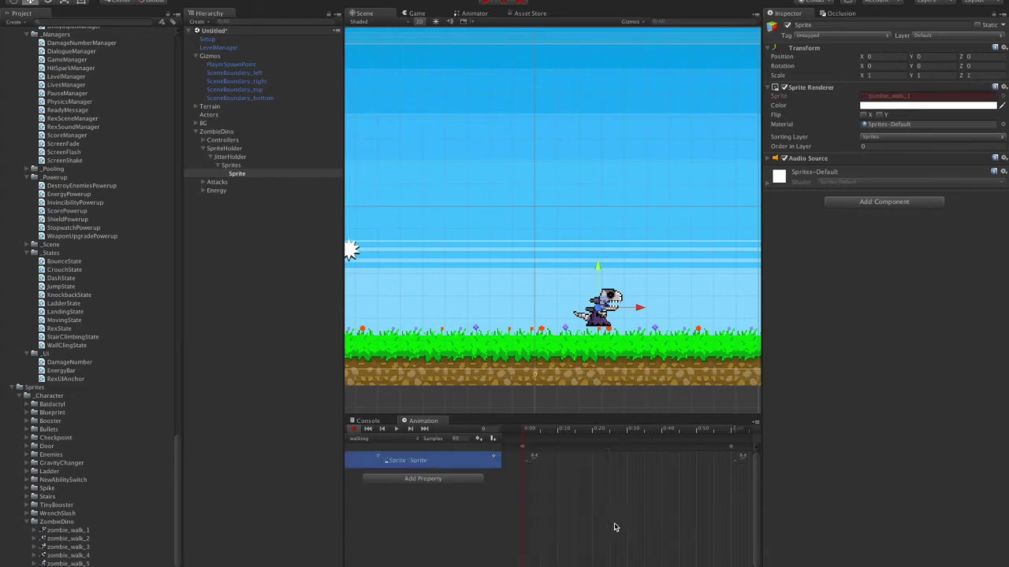
click(534, 459)
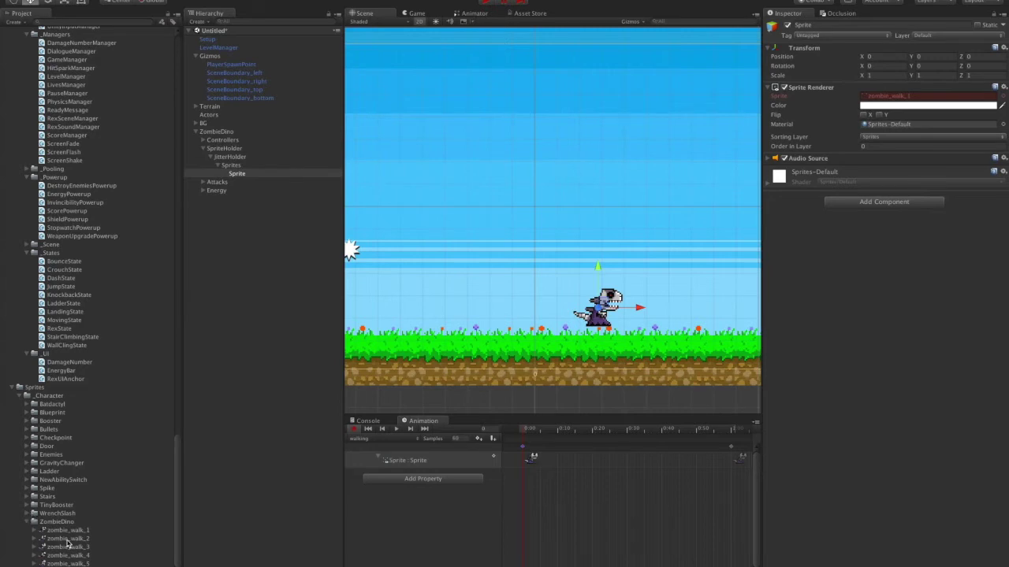
- Add zombie_walk_2 through zombie_walk_4 as keyframes on the Sprite track
drag(67, 544, 559, 459)
scroll(562, 499, up, 3)
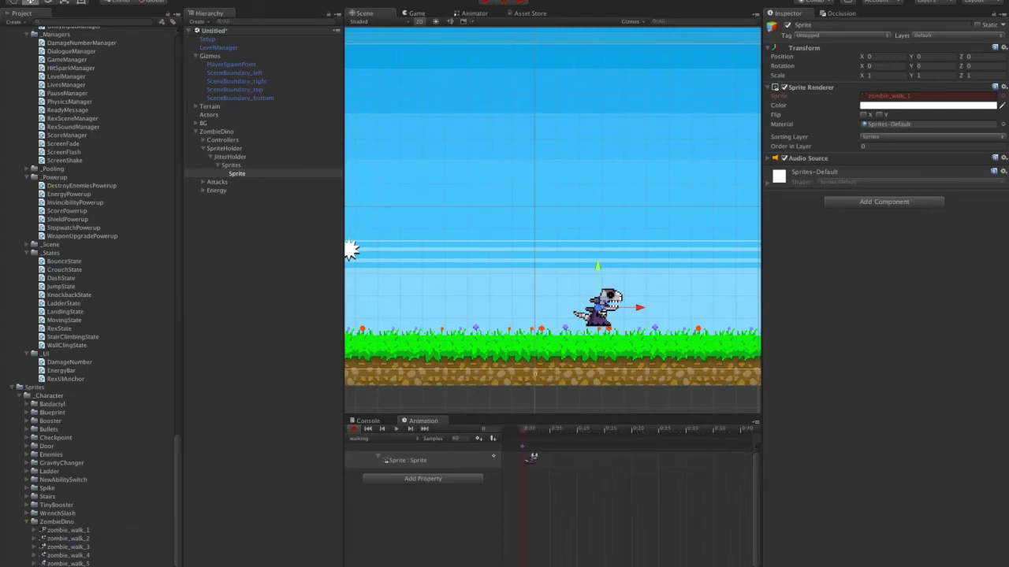
drag(79, 539, 556, 456)
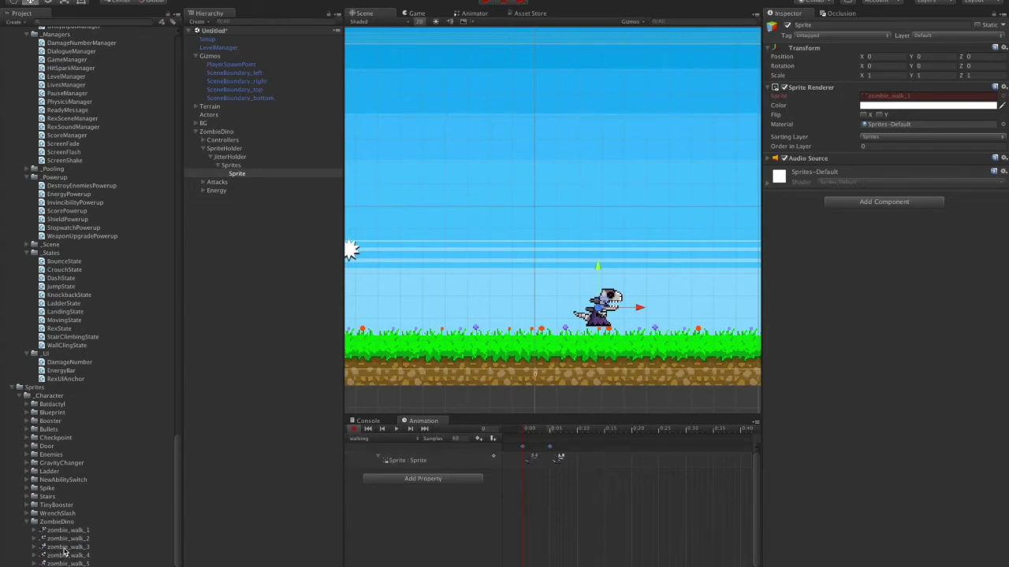
drag(66, 547, 582, 455)
click(119, 558)
drag(118, 558, 607, 455)
- Add zombie_walk_5 and further walk frames as keyframes along the timeline
drag(95, 564, 635, 455)
middle_drag(642, 456, 605, 456)
drag(70, 556, 624, 450)
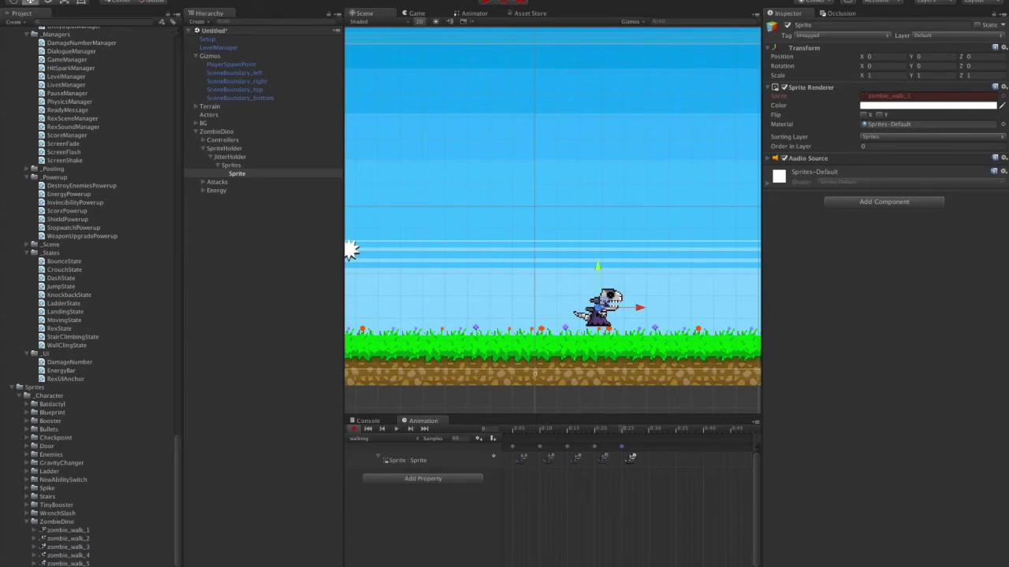
drag(78, 547, 649, 452)
drag(89, 542, 678, 456)
drag(79, 546, 741, 458)
- Delete the extra last keyframe, preview the walk animation, and stop recording
key(Delete)
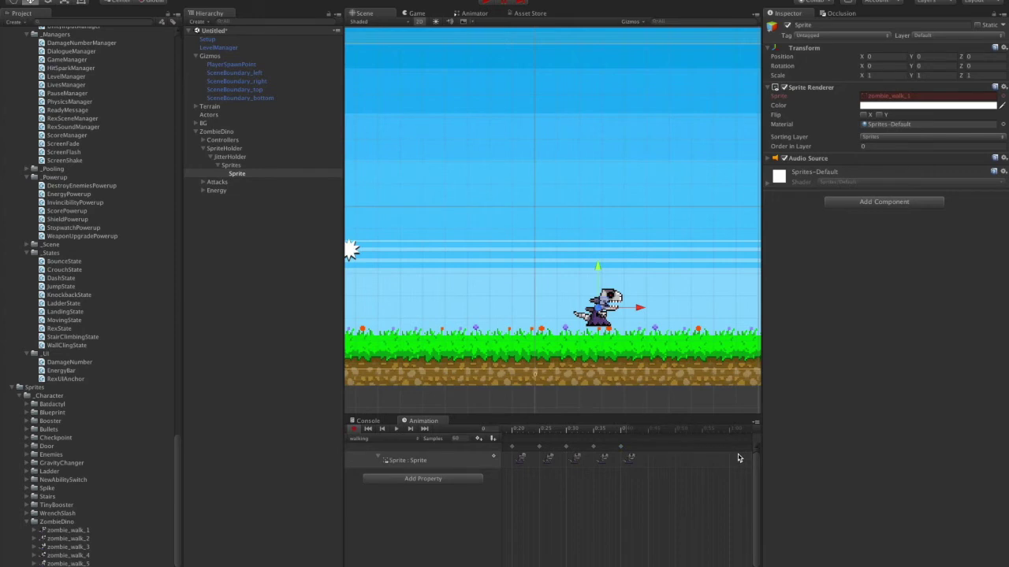
scroll(630, 489, left, 5)
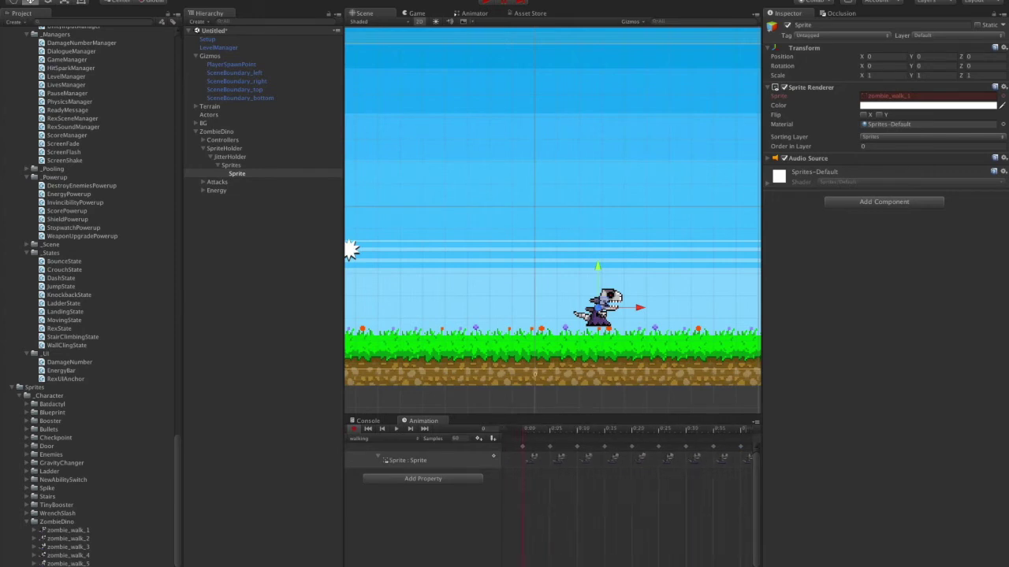
click(396, 429)
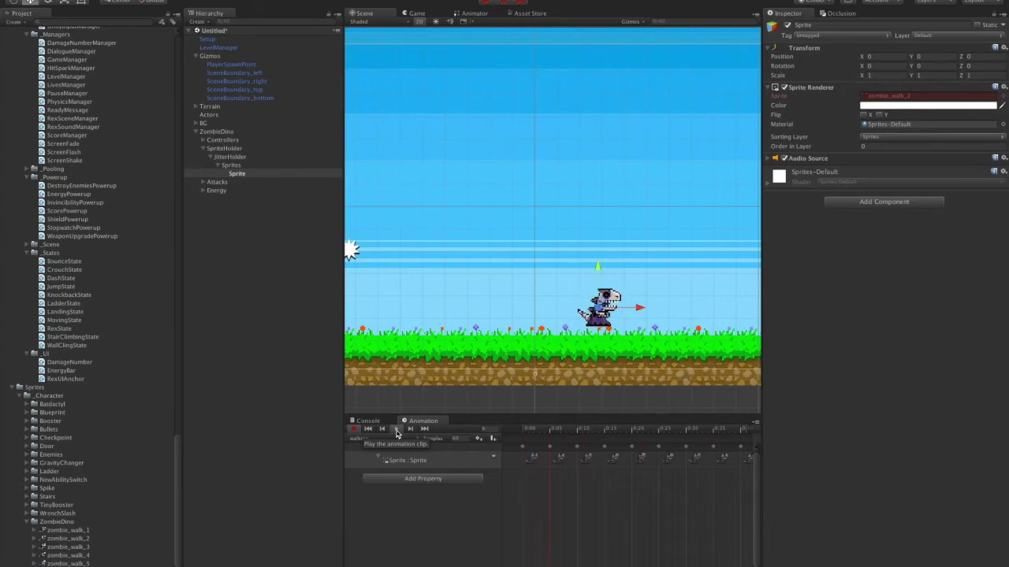
click(356, 430)
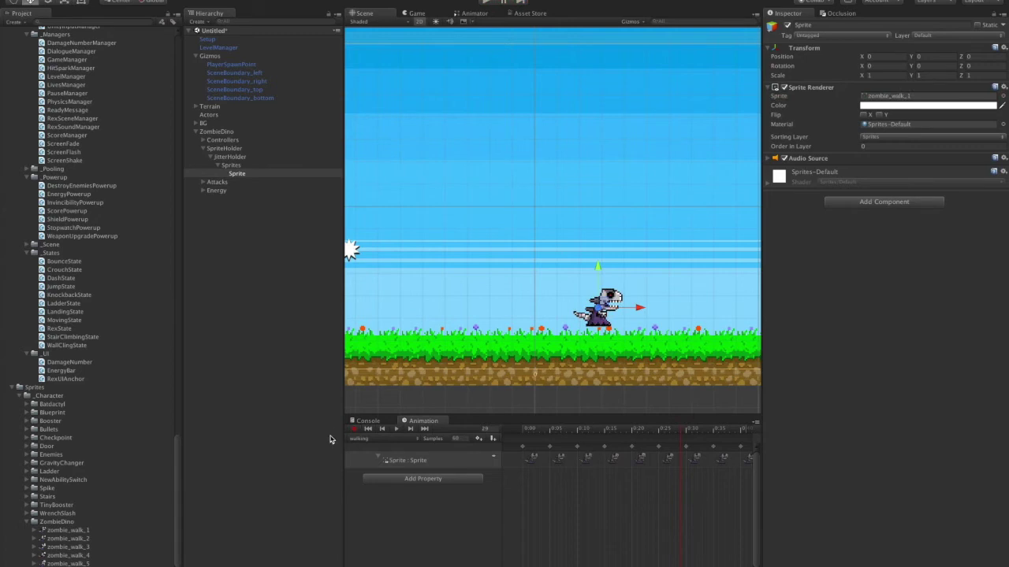
click(202, 141)
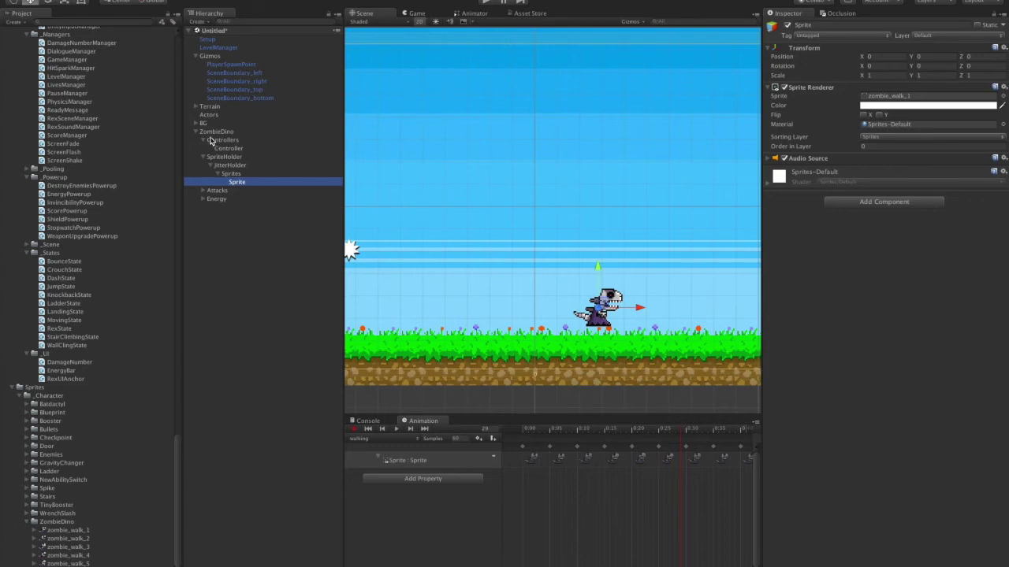
click(210, 133)
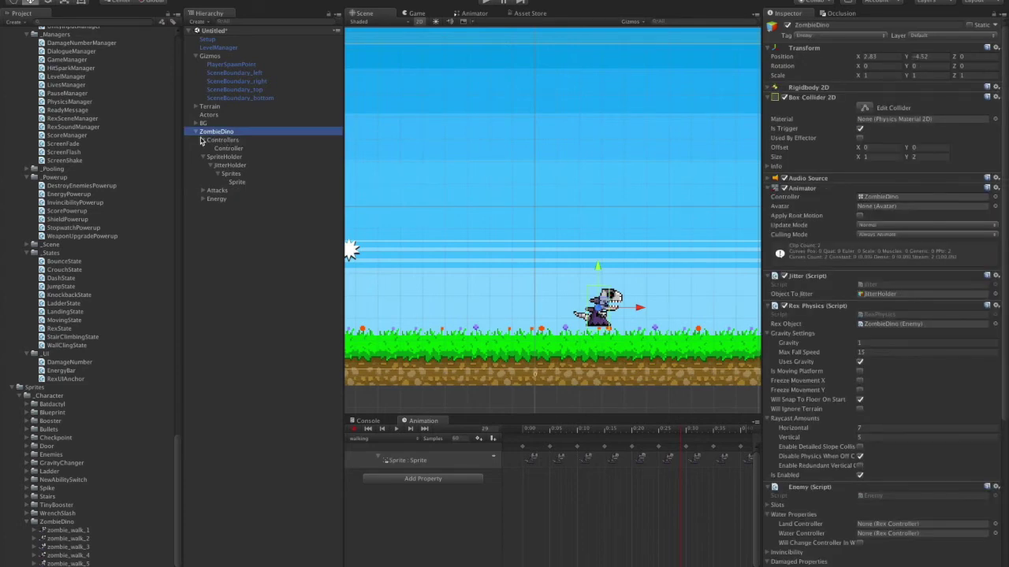
- Assign the walking clip to the ZombieDino Controller's Moving State Animation field
click(203, 141)
click(203, 141)
click(228, 149)
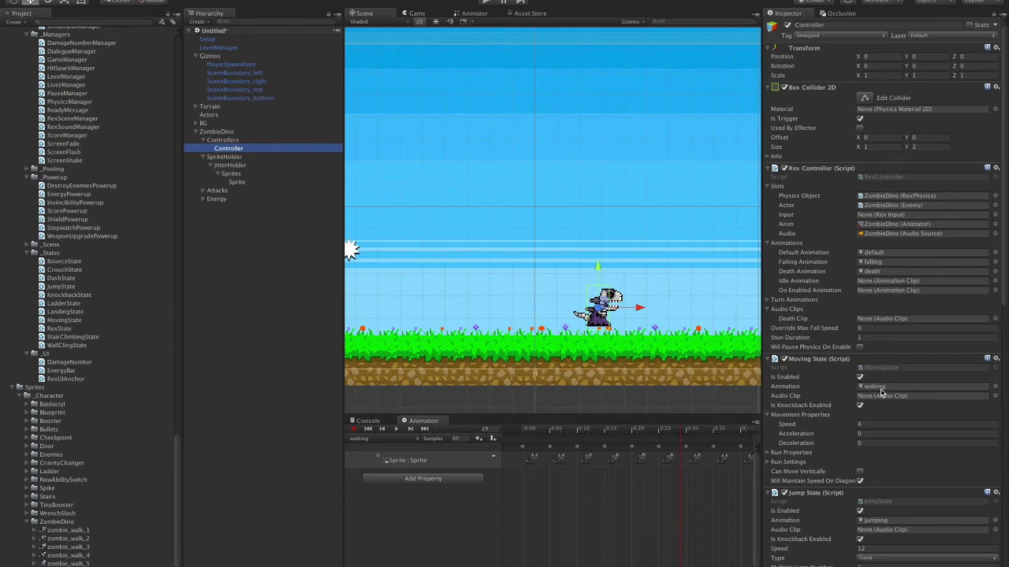
click(878, 388)
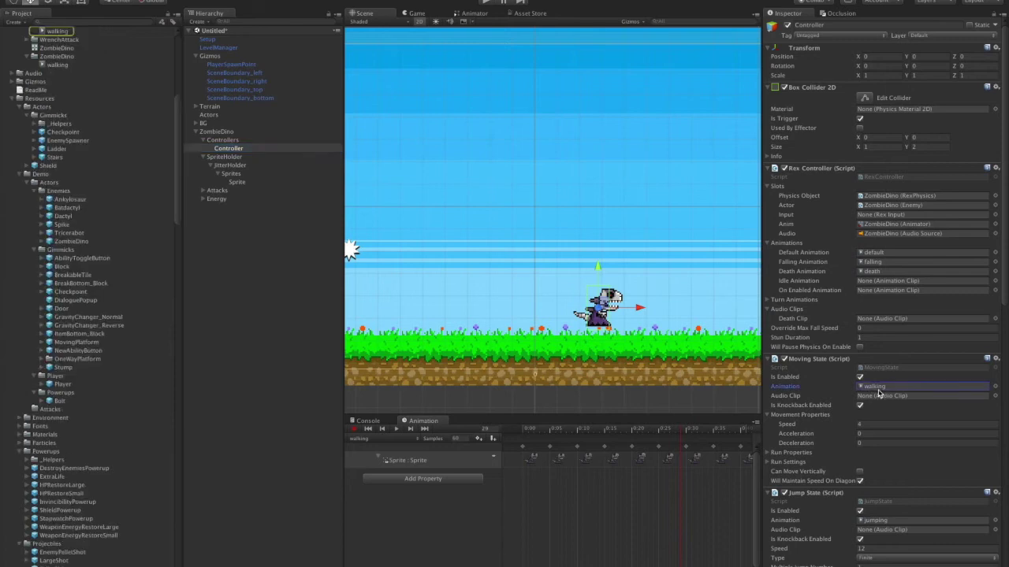
scroll(85, 345, up, 3)
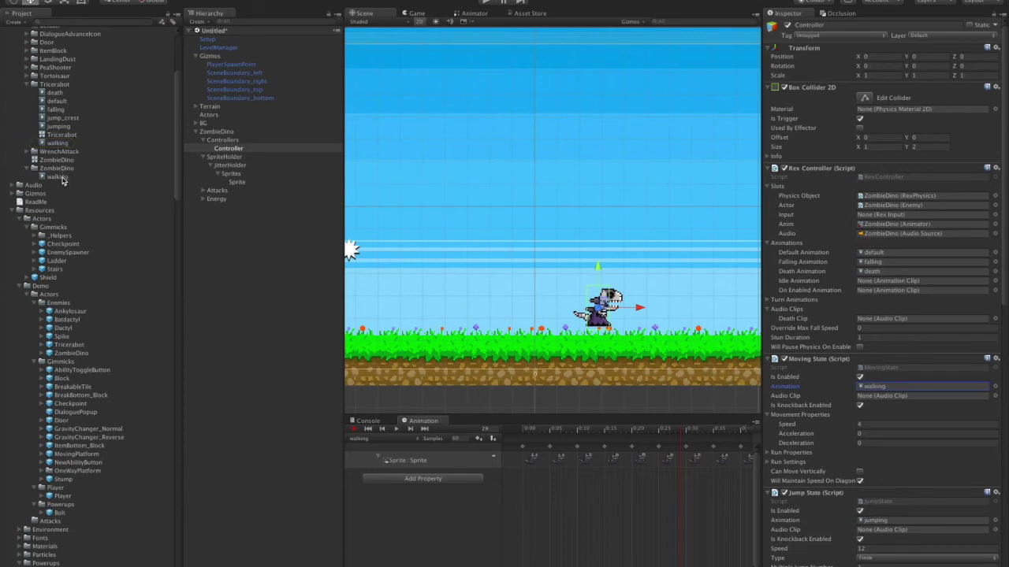
drag(61, 178, 901, 391)
- Set Enemy AI's starting horizontal movement to Left and run the game
scroll(889, 356, down, 10)
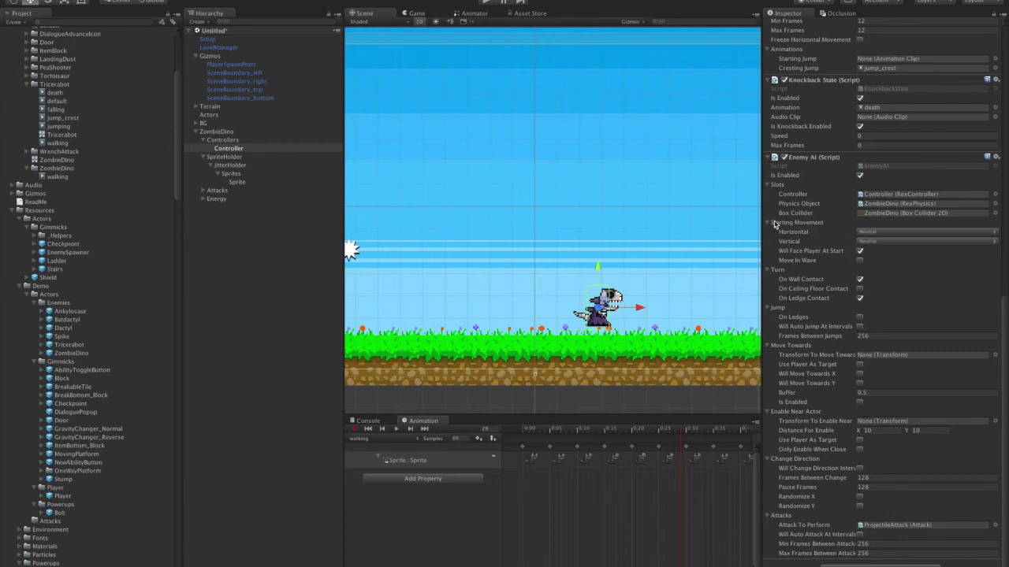
click(905, 232)
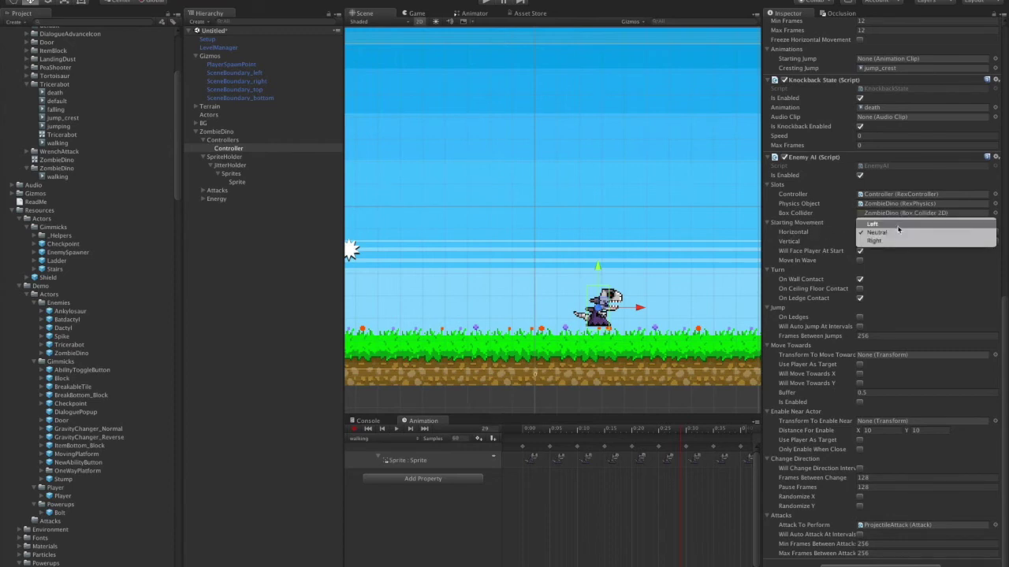
click(896, 226)
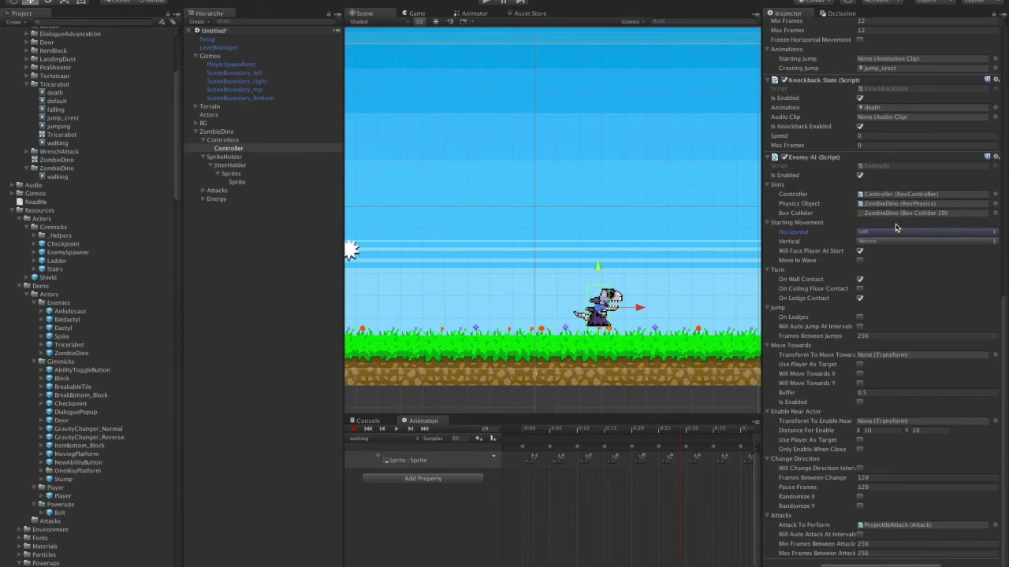
click(485, 4)
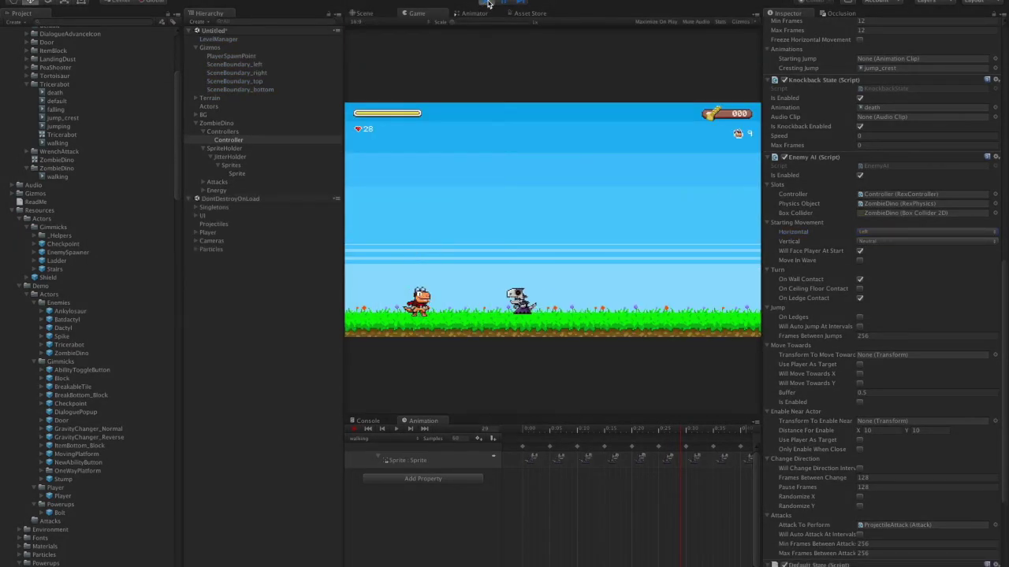
- Dodge and jump the ZombieDino, destroy it with the X attack, then exit Play mode
key(Left)
key(space)
key(Right)
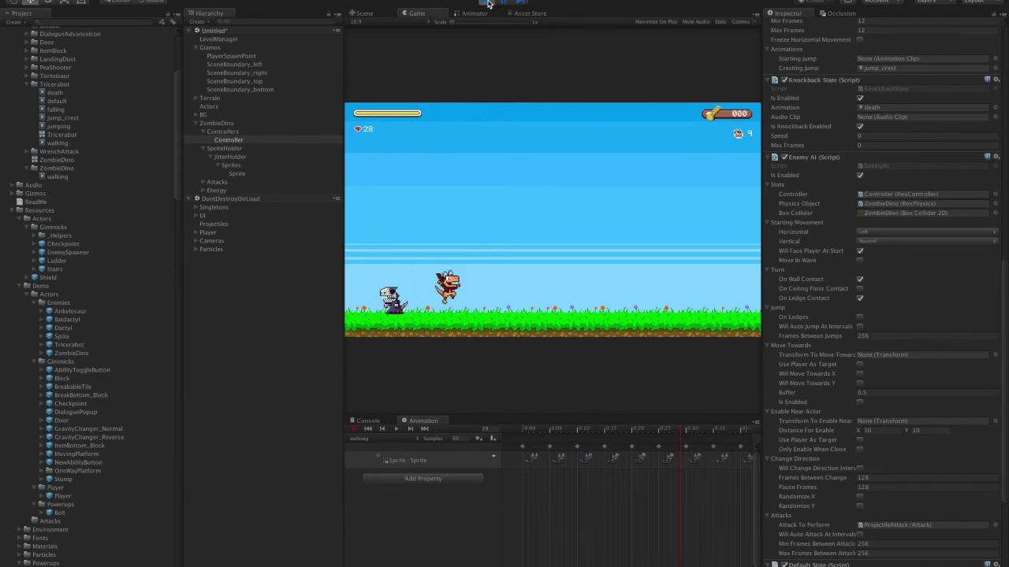
key(Left)
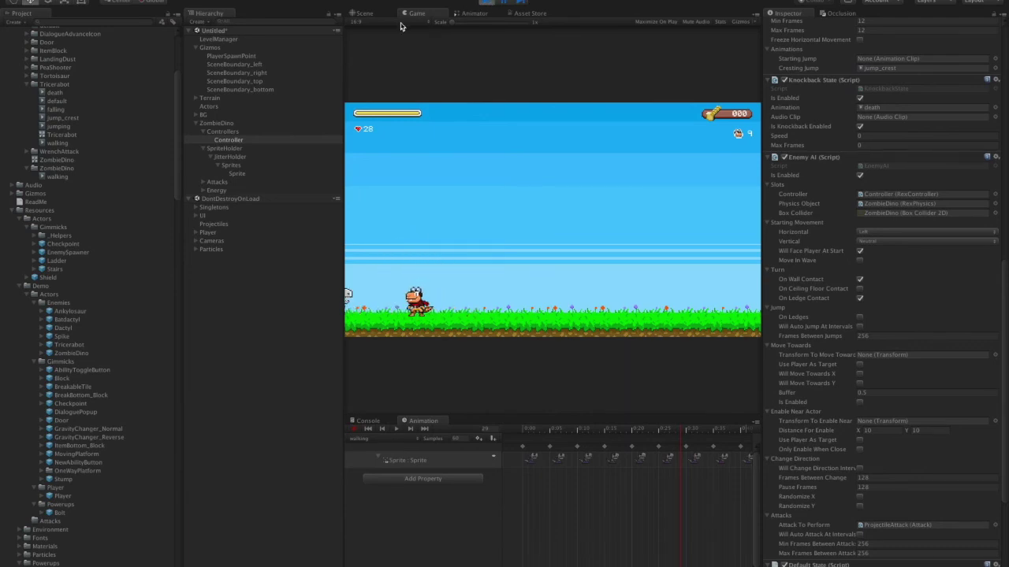
key(Right)
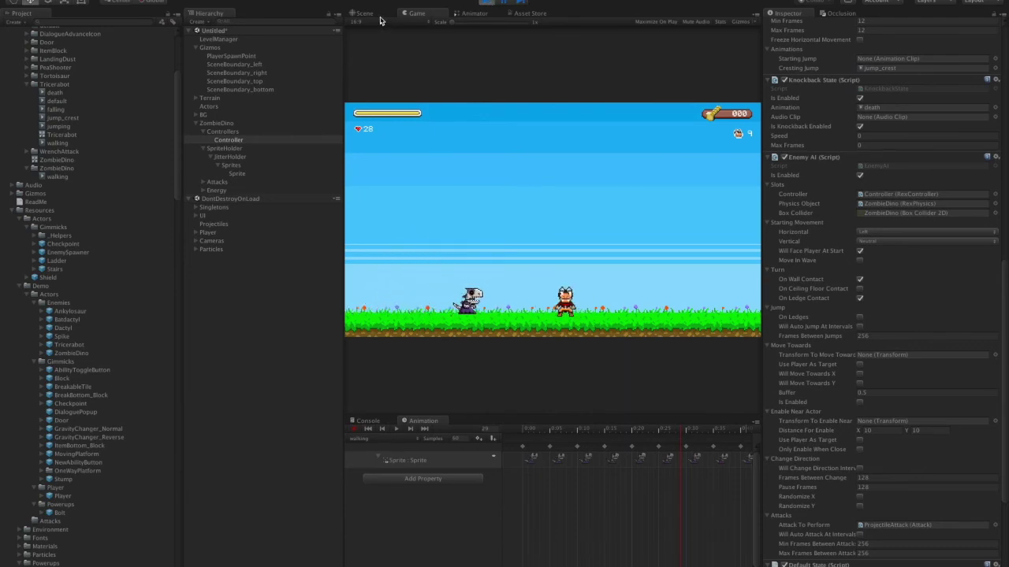
key(Left)
key(Right)
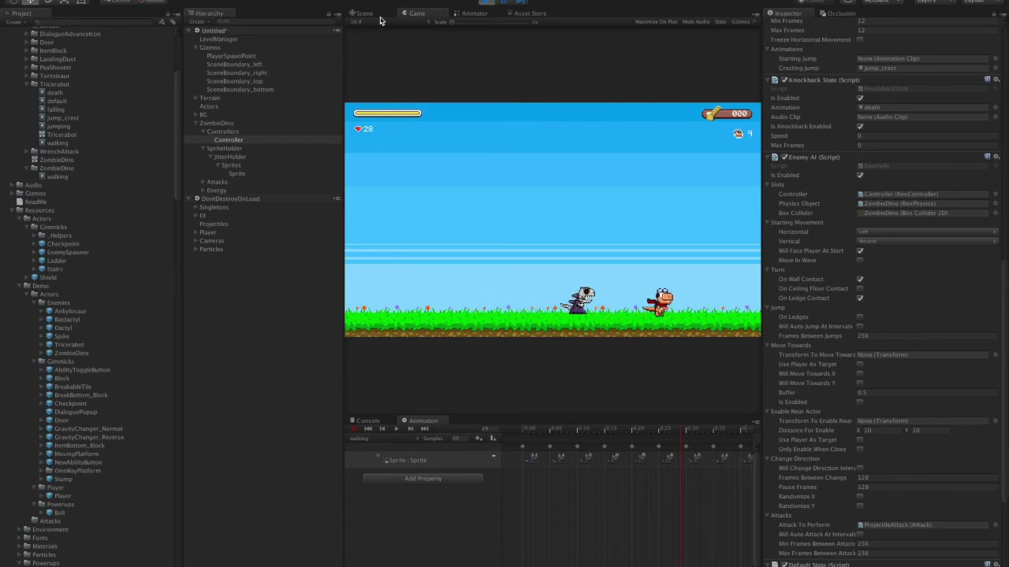
key(x)
key(x)
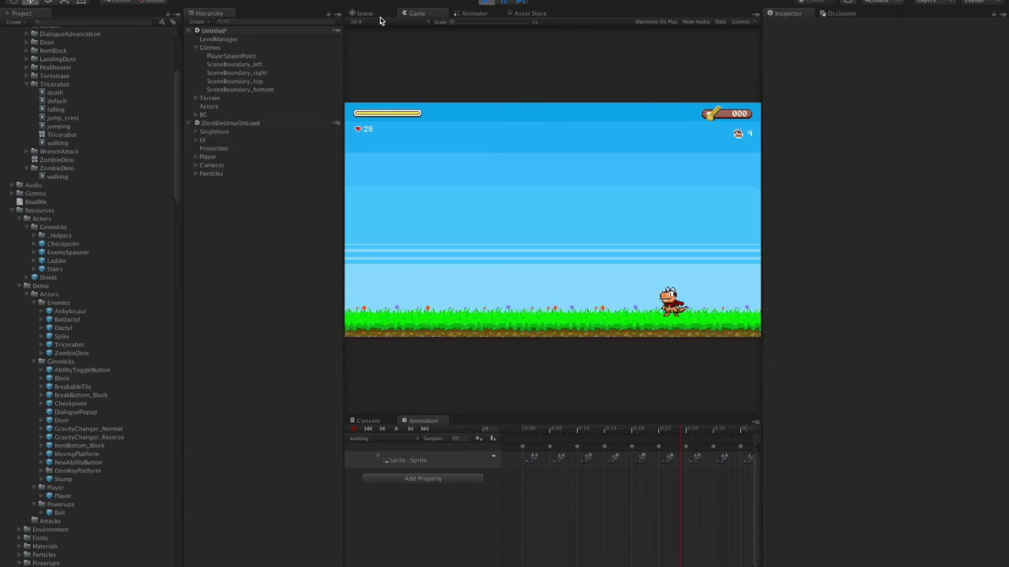
click(486, 2)
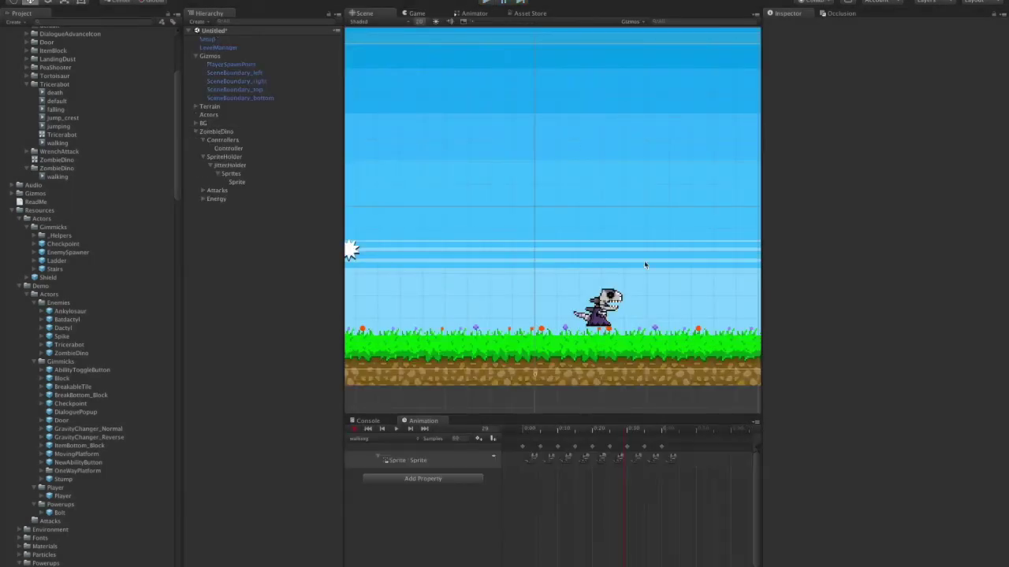
- On the ZombieDino Controller's Enemy AI, set starting horizontal movement to Neutral
click(609, 305)
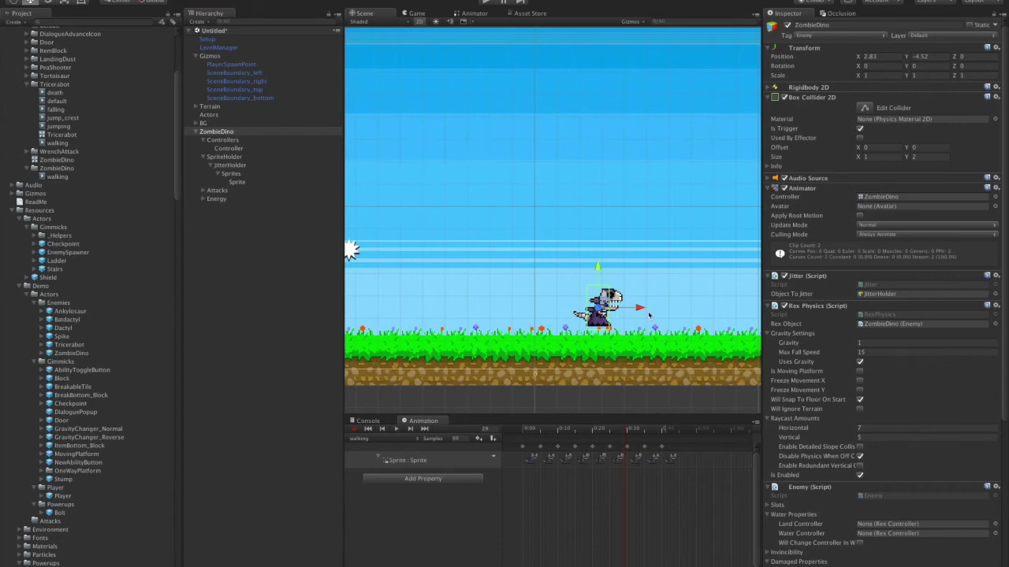
click(245, 148)
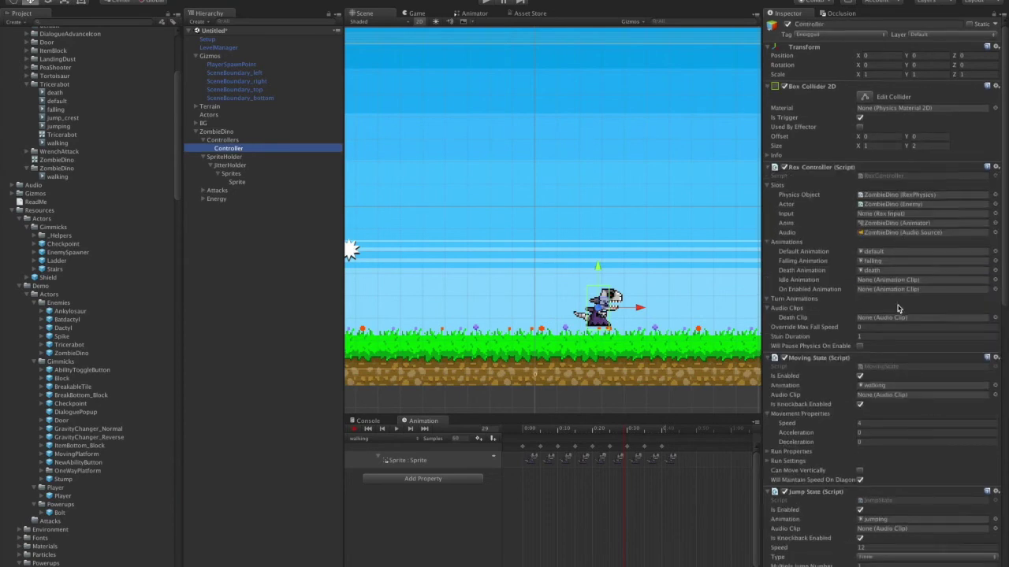
scroll(900, 291, down, 3)
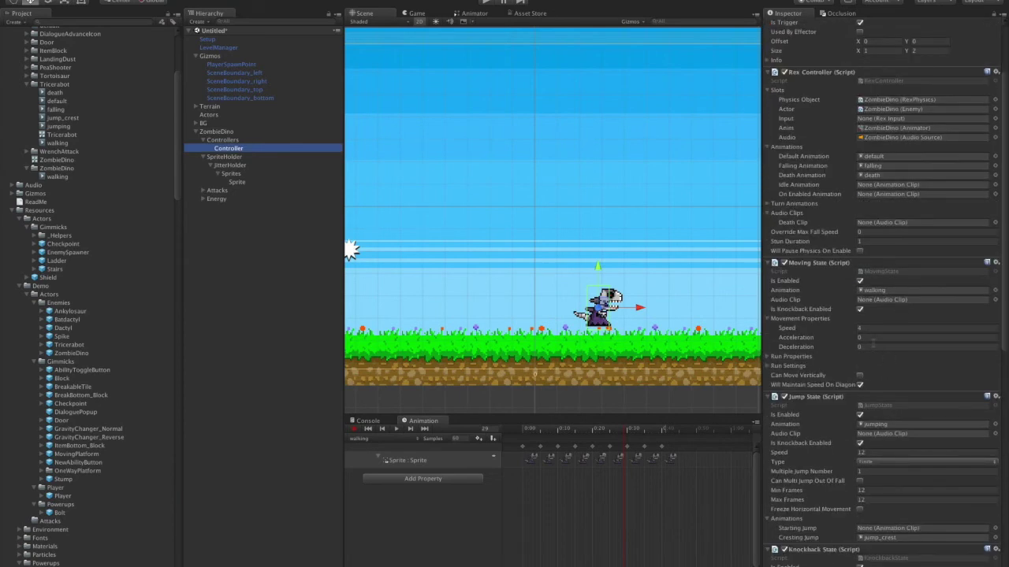
scroll(873, 342, down, 3)
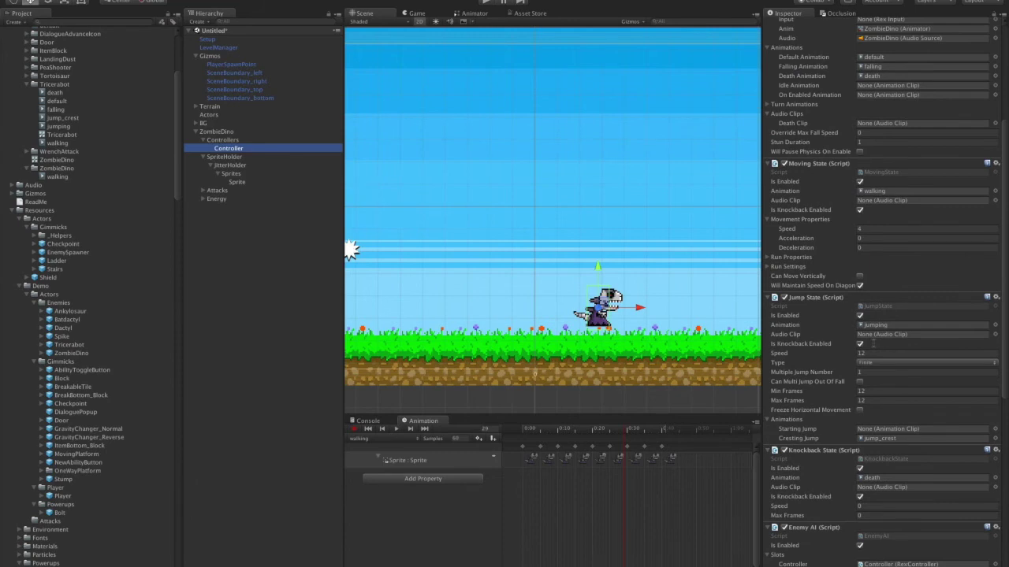
scroll(872, 345, down, 1)
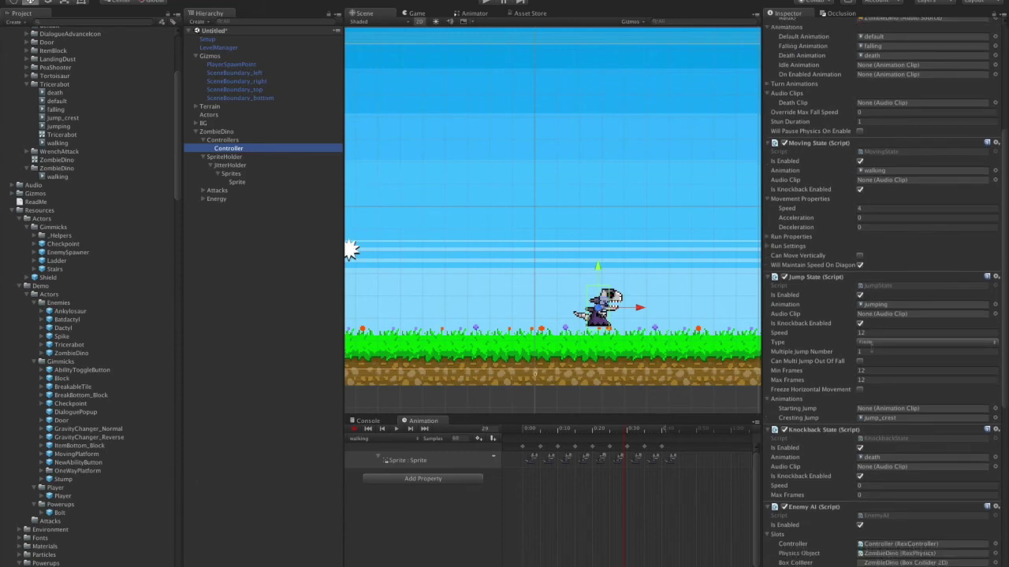
scroll(871, 350, down, 1)
scroll(872, 351, down, 4)
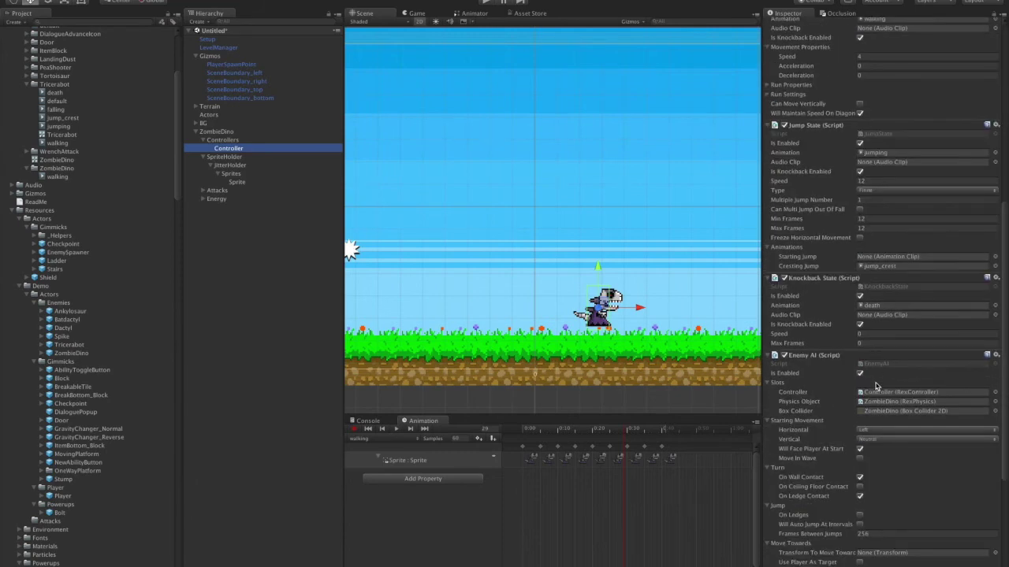
scroll(889, 447, down, 3)
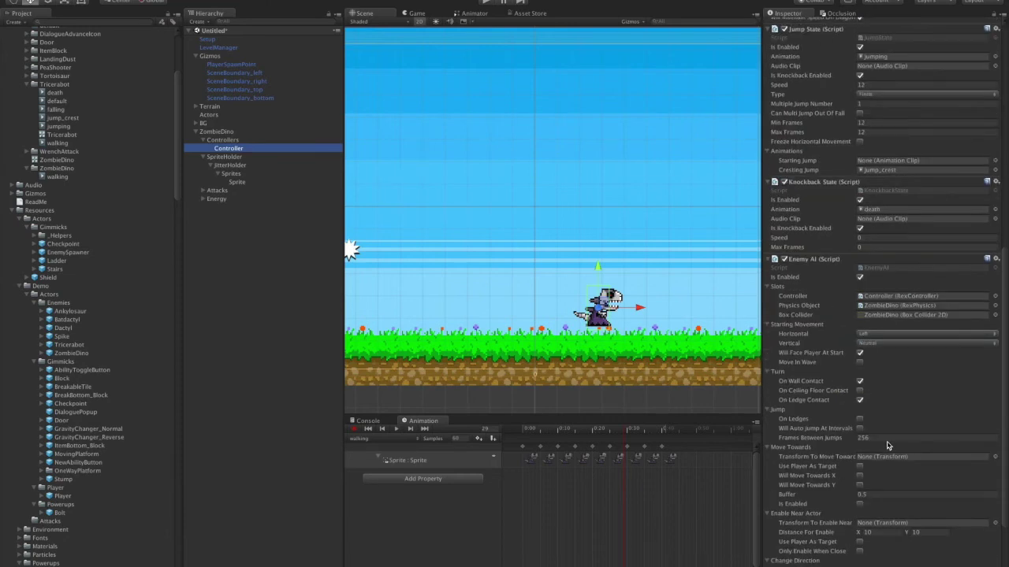
click(872, 335)
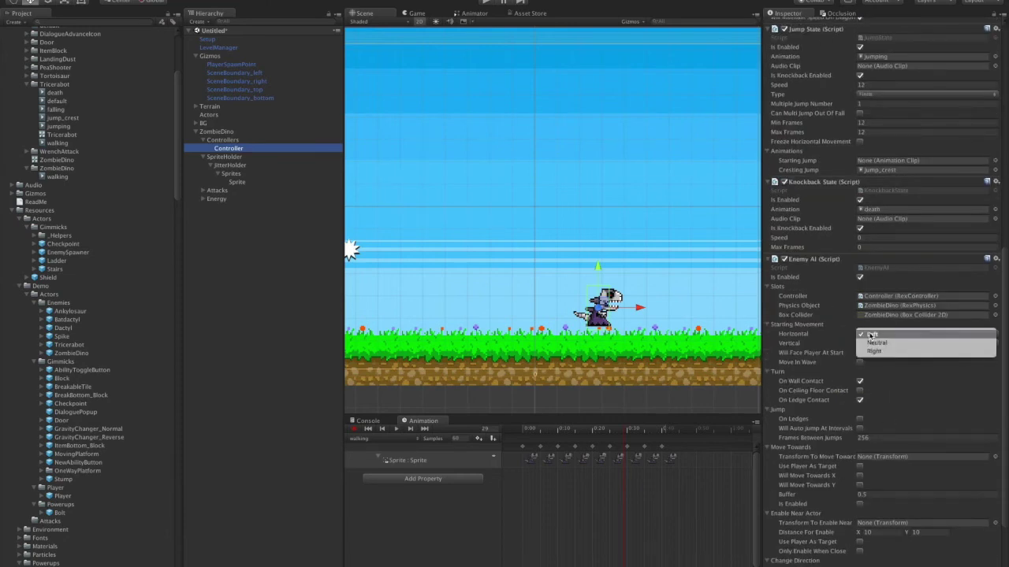
click(872, 343)
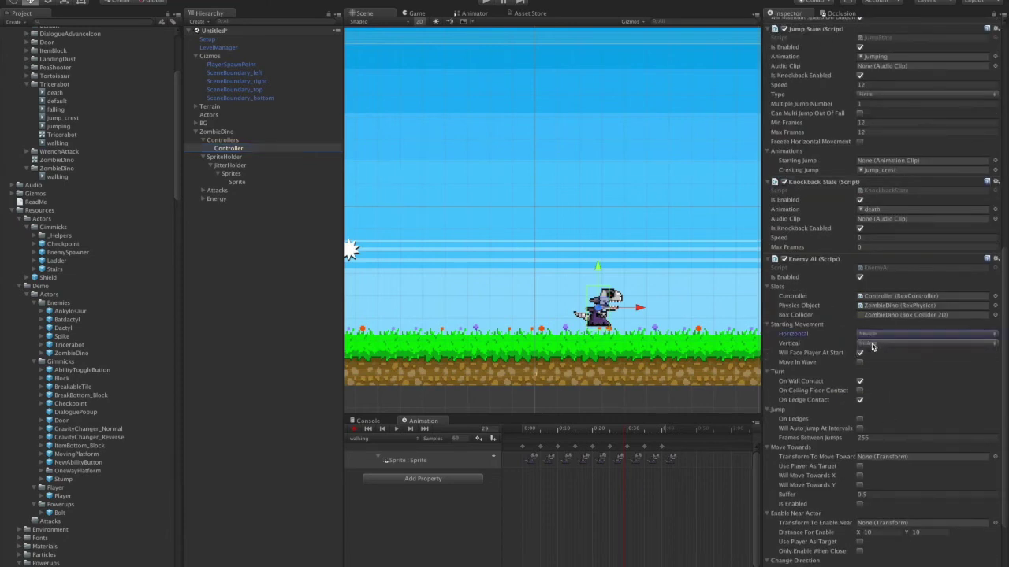
- Make the player the AI's enable trigger and set enable Distance X to 5
scroll(871, 393, down, 3)
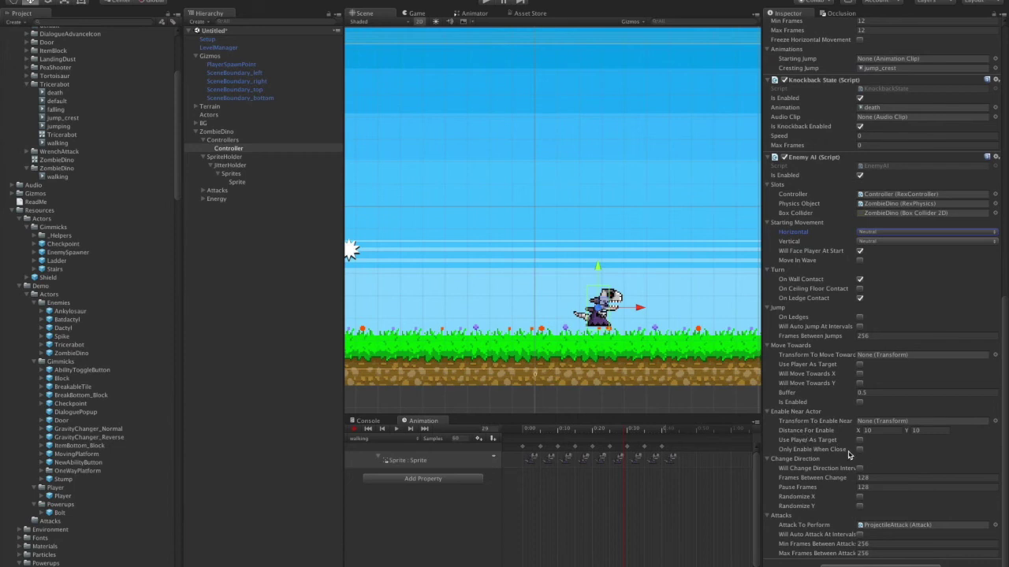
click(859, 441)
click(867, 430)
text(5)
- Set starting horizontal movement back to Left and start the game
click(906, 232)
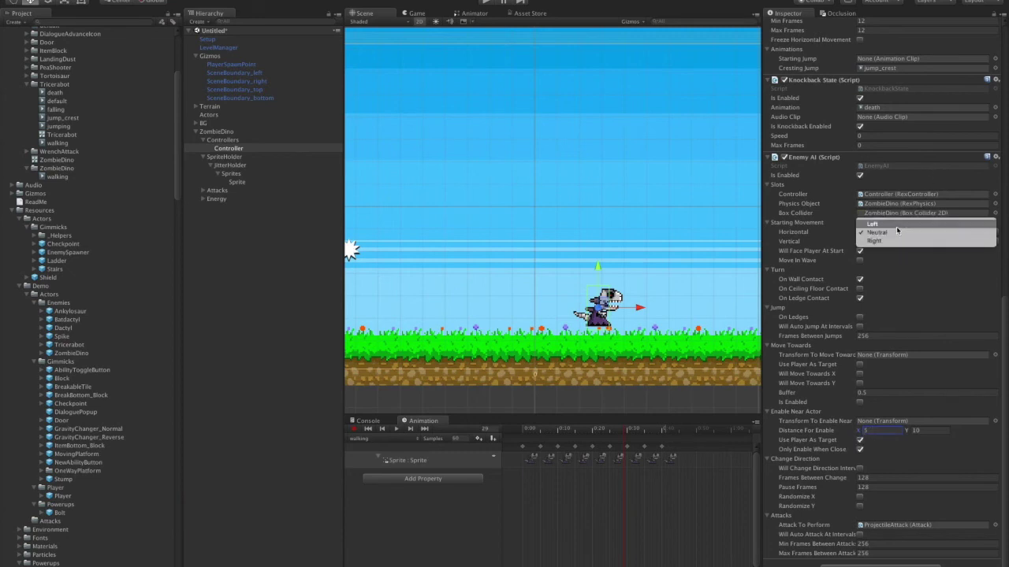
click(896, 224)
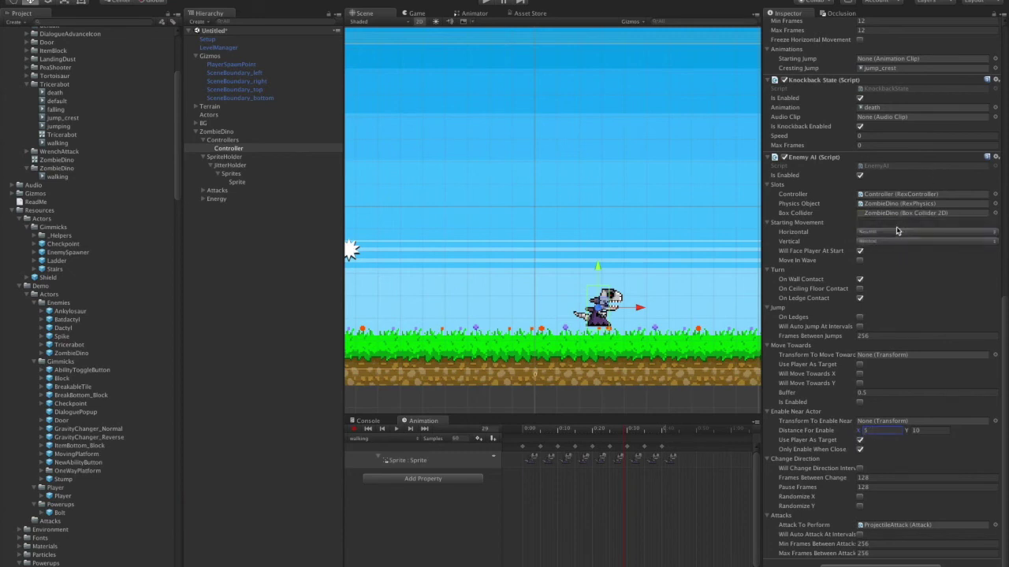
click(486, 3)
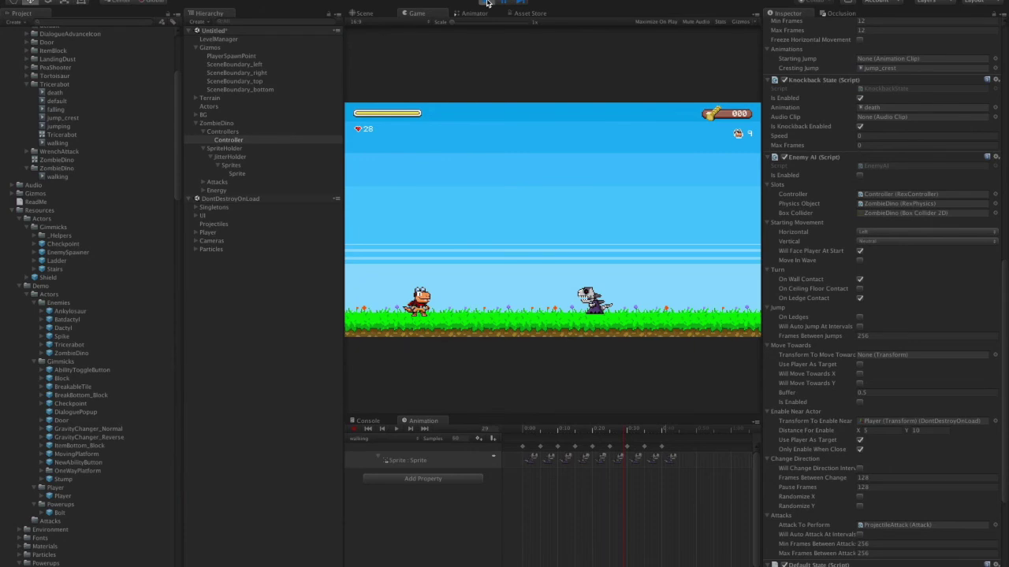
- Walk right, move left and jump over the approaching ZombieDino, then stop the playtest
key(Right)
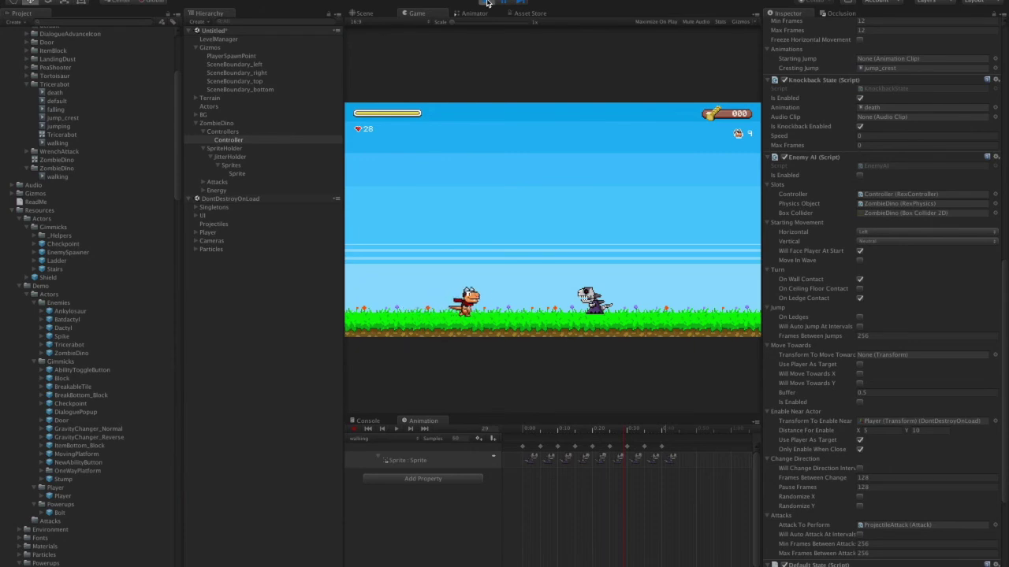
key(Left)
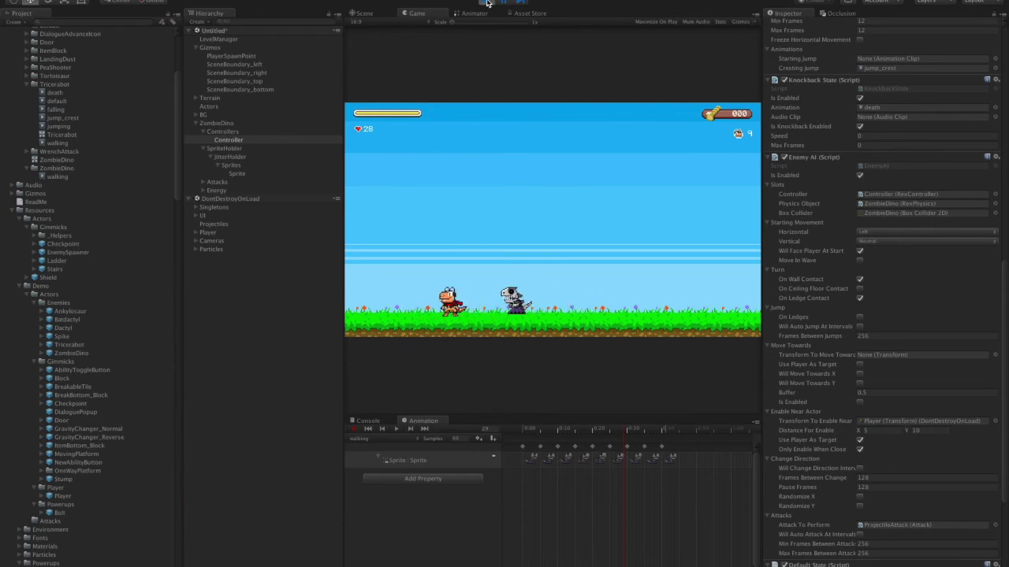
key(space)
key(Right)
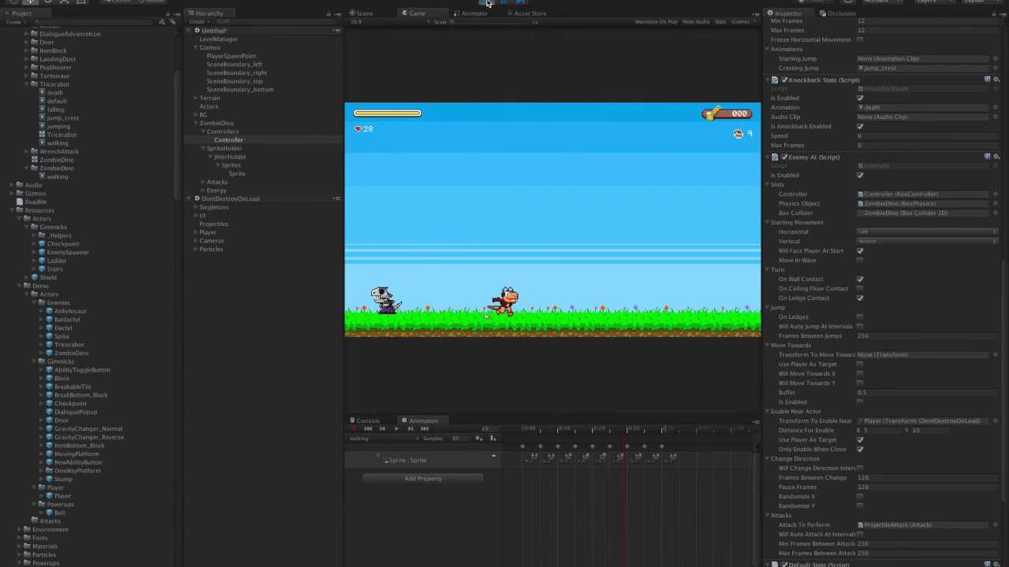
click(487, 3)
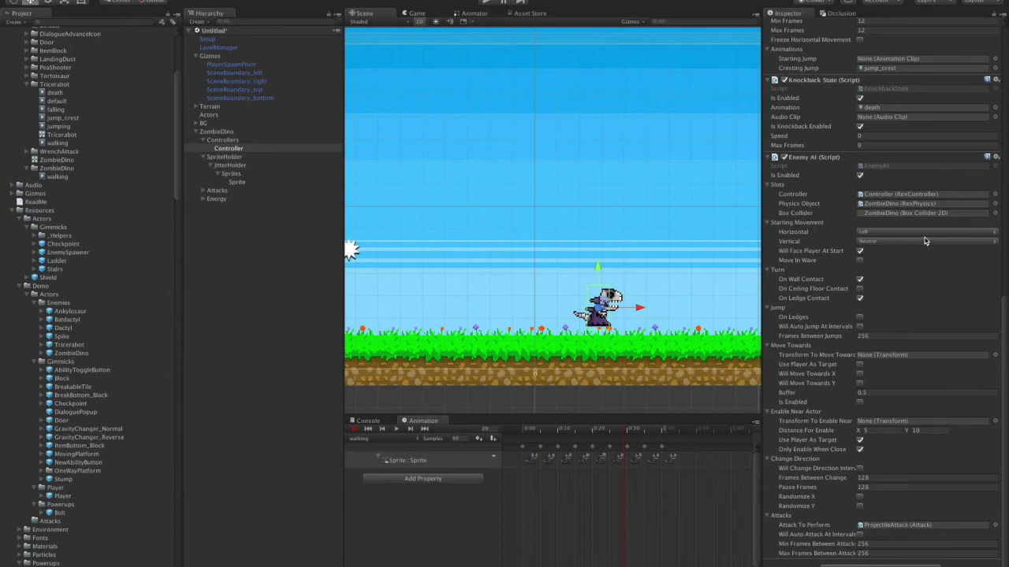
scroll(926, 260, up, 10)
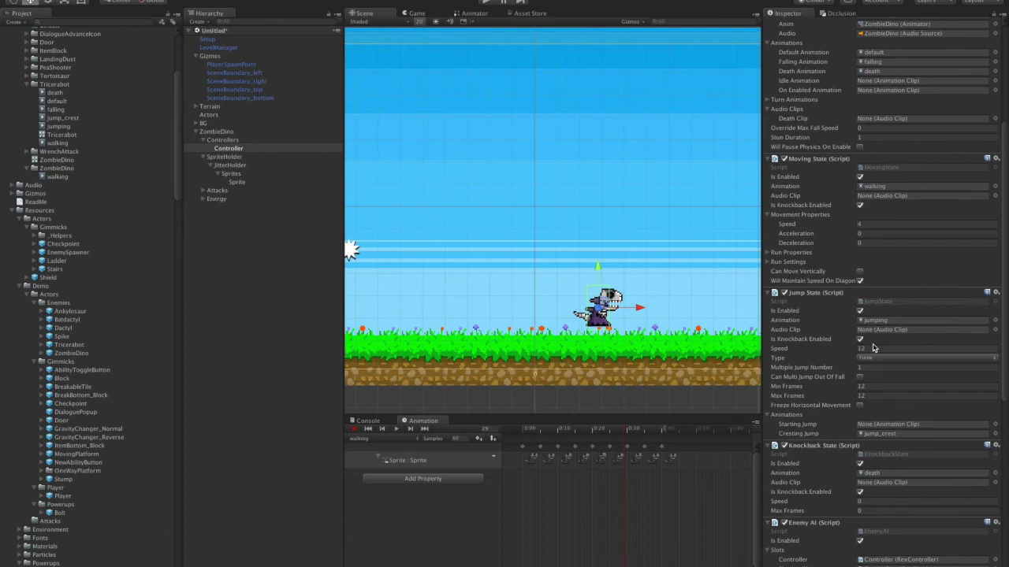
scroll(882, 396, down, 2)
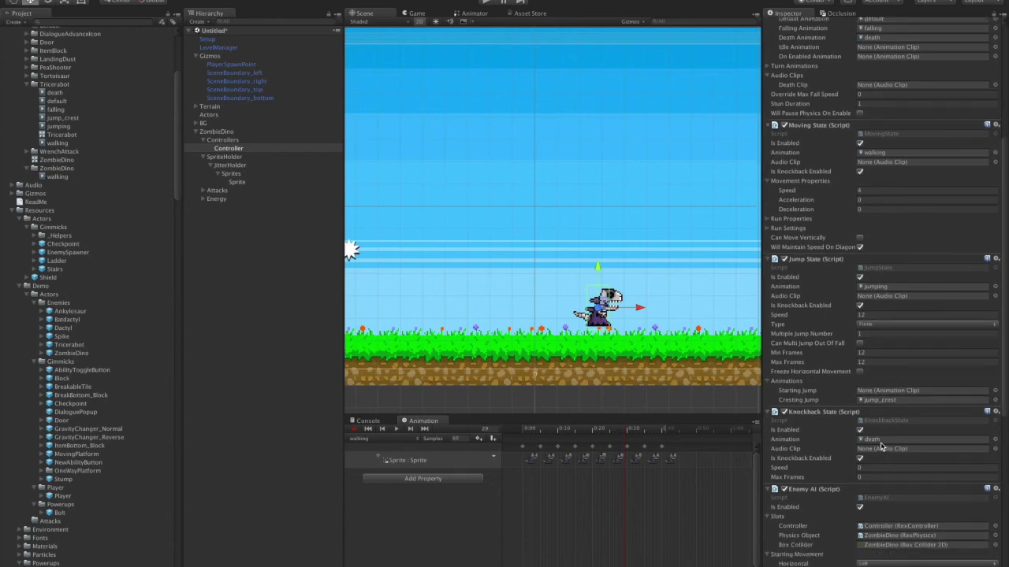
scroll(881, 446, down, 1)
scroll(882, 449, up, 7)
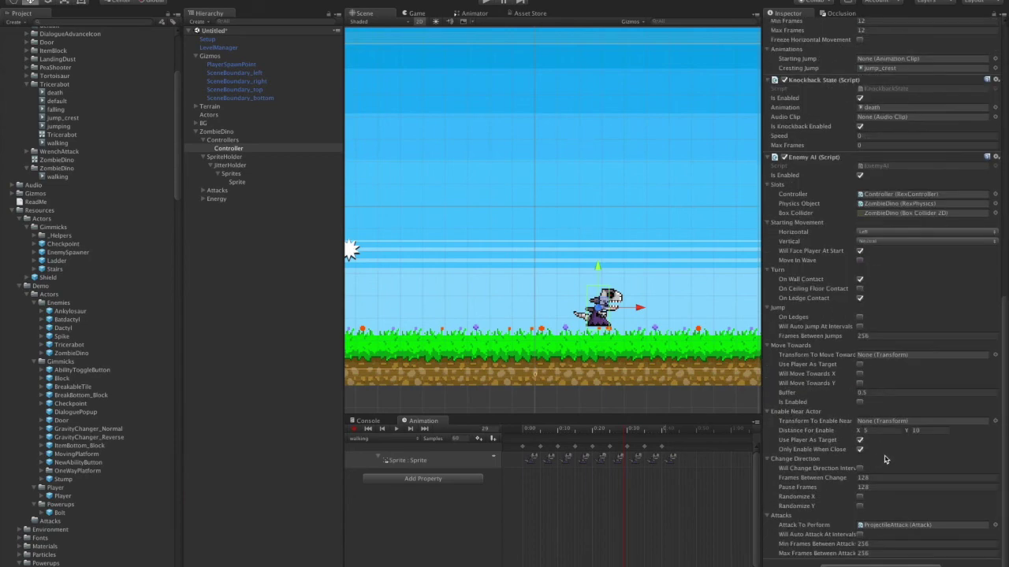
scroll(884, 456, up, 9)
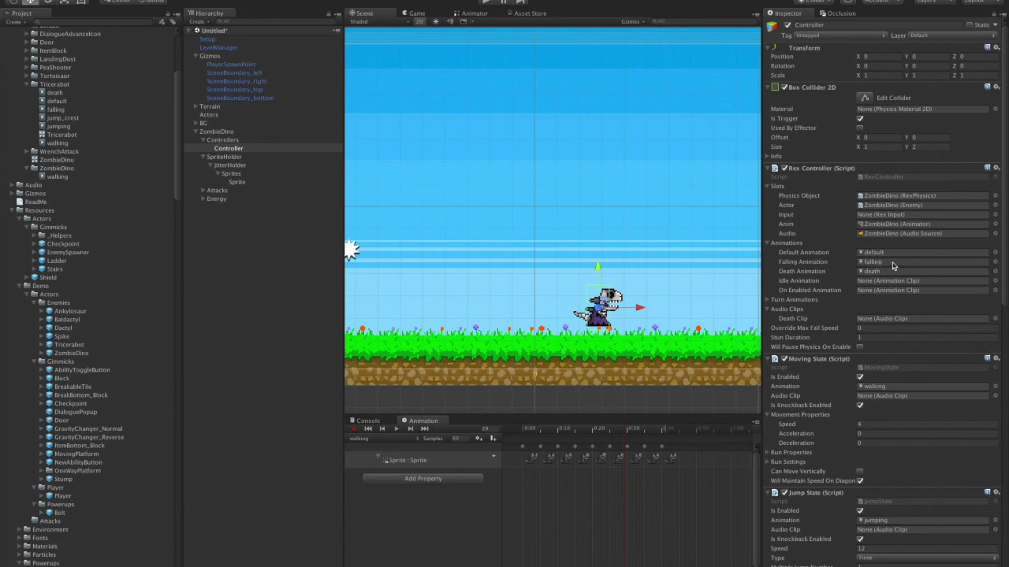
- Select ZombieDino and ping its ZombieDino animator controller in the Project window
click(217, 131)
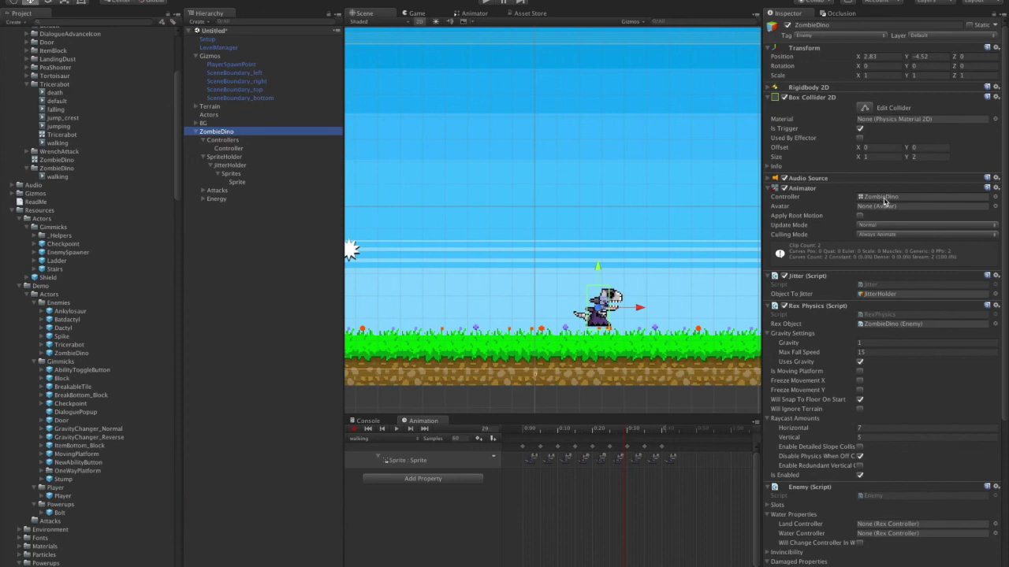
click(884, 199)
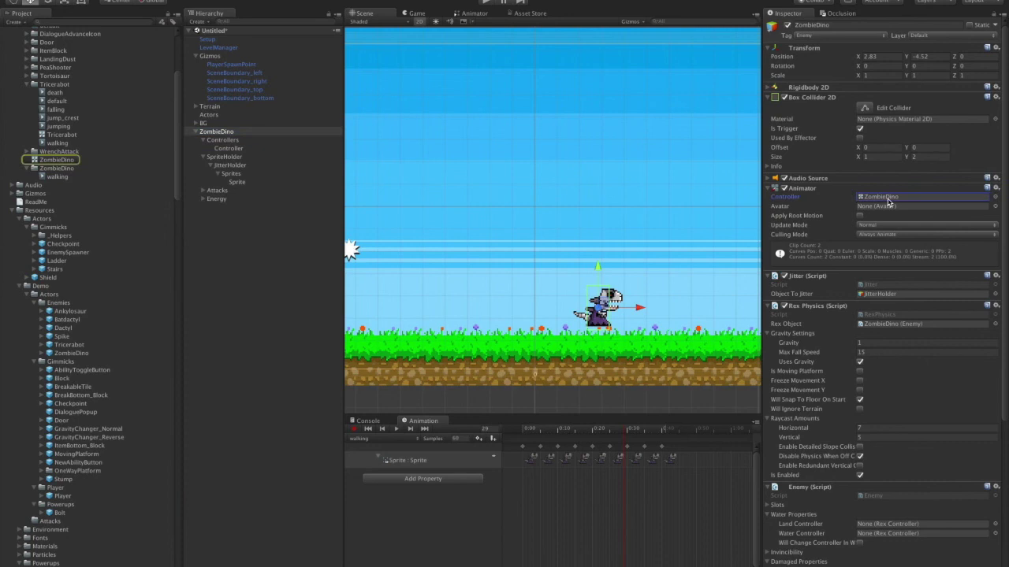